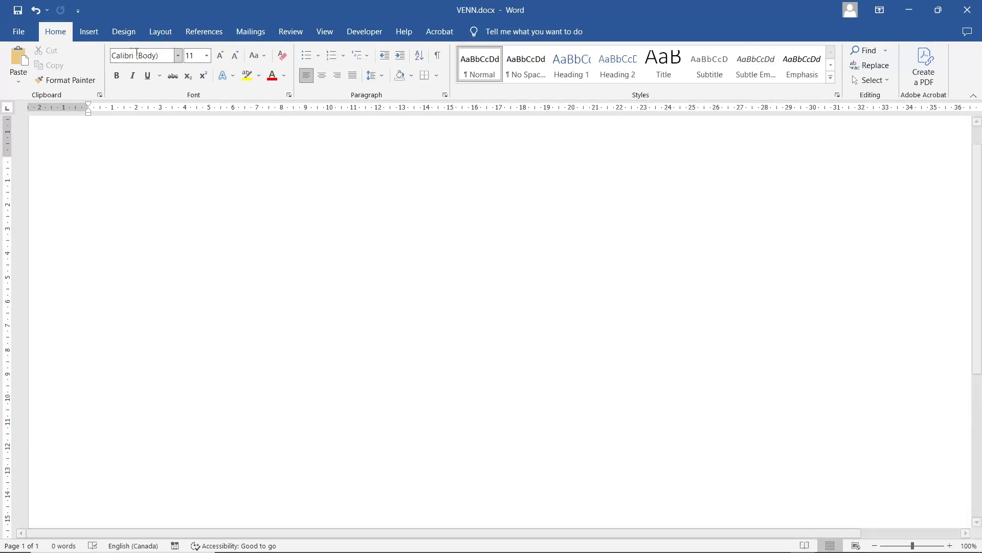
# - Open the Shapes gallery on the Insert tab to pick the Oval shape
pyautogui.click(89, 32)
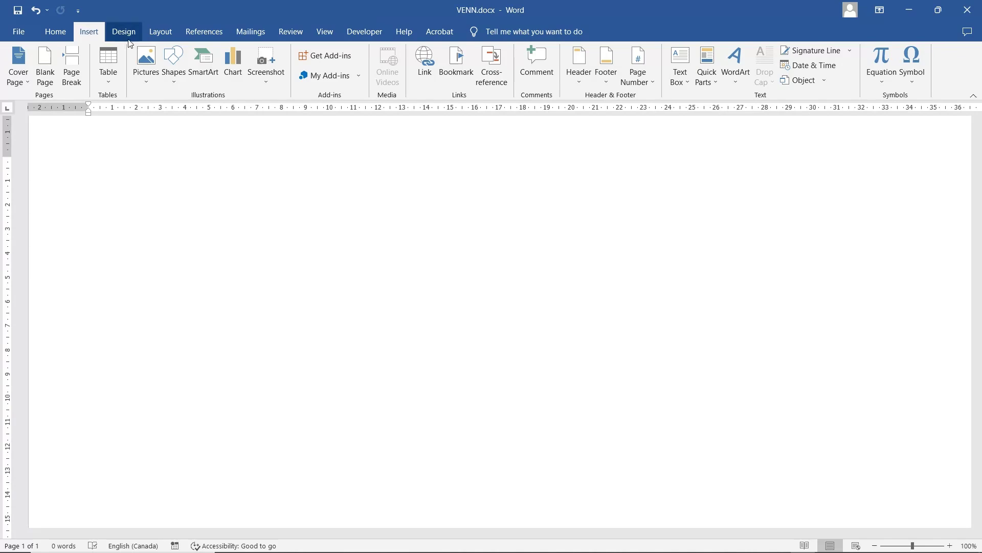
pyautogui.click(177, 66)
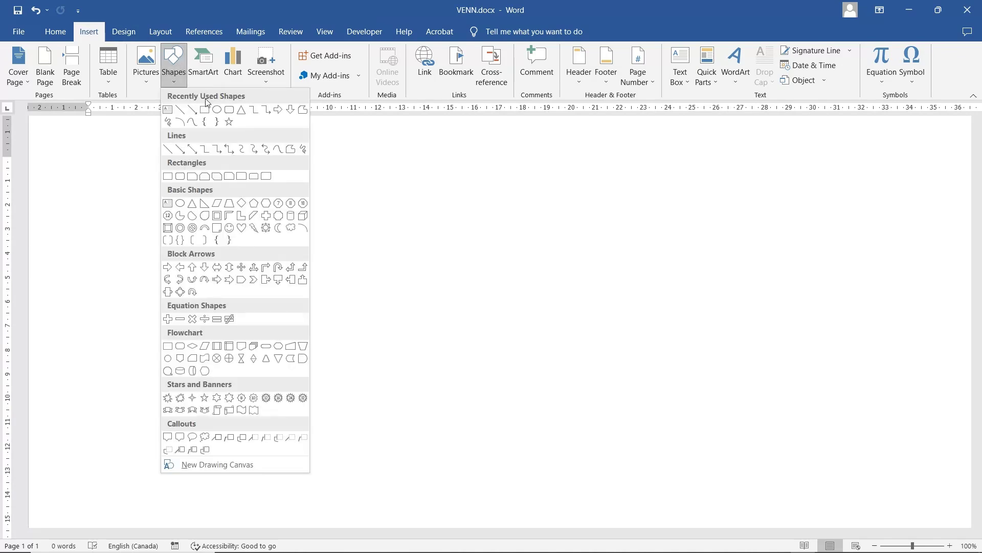
# - Draw a blue 6.63 cm by 7.28 cm oval and copy it
pyautogui.click(217, 110)
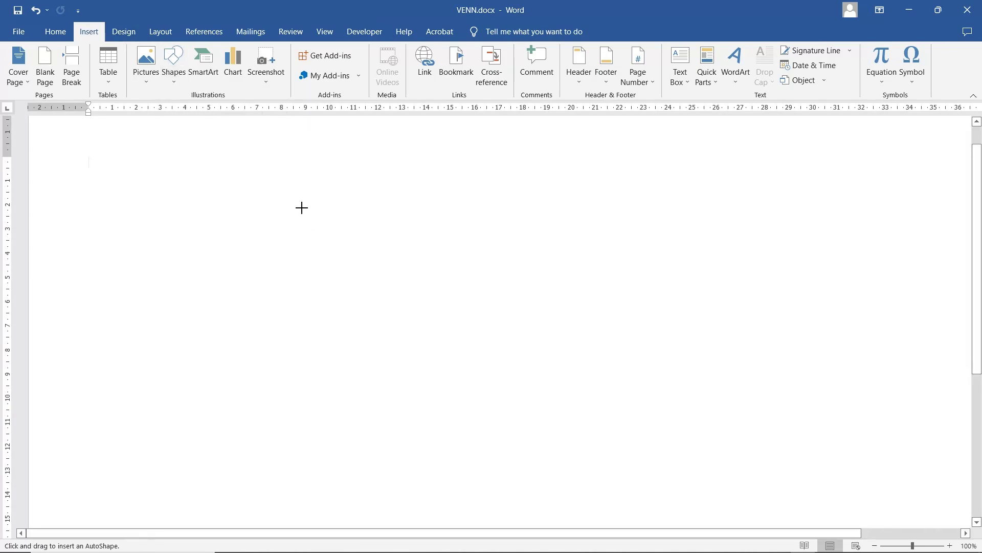
pyautogui.moveTo(302, 207); pyautogui.dragTo(478, 368)
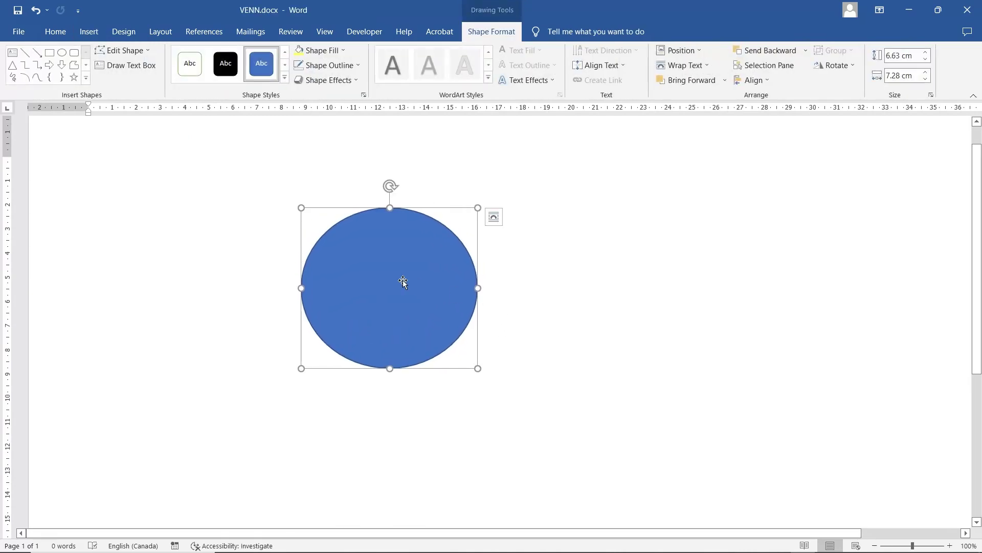
pyautogui.rightClick(406, 270)
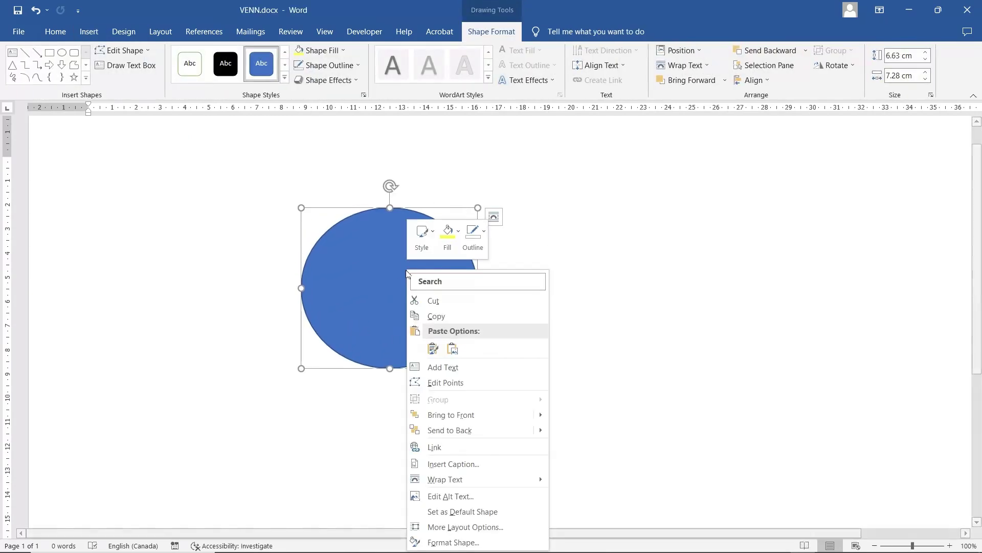
pyautogui.click(451, 316)
# - Paste two more copies and line the three ovals up side by side
pyautogui.rightClick(585, 256)
pyautogui.click(611, 335)
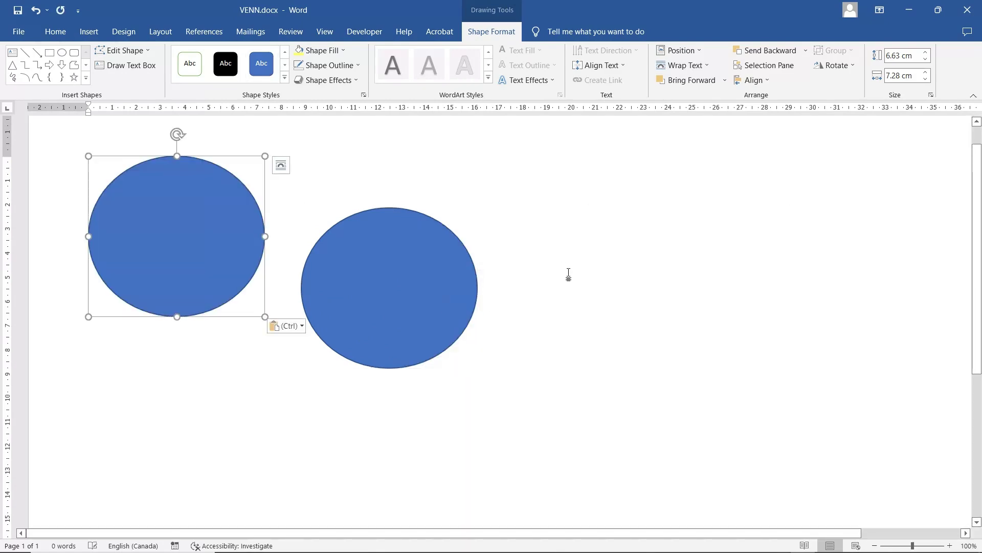
pyautogui.rightClick(570, 268)
pyautogui.click(596, 347)
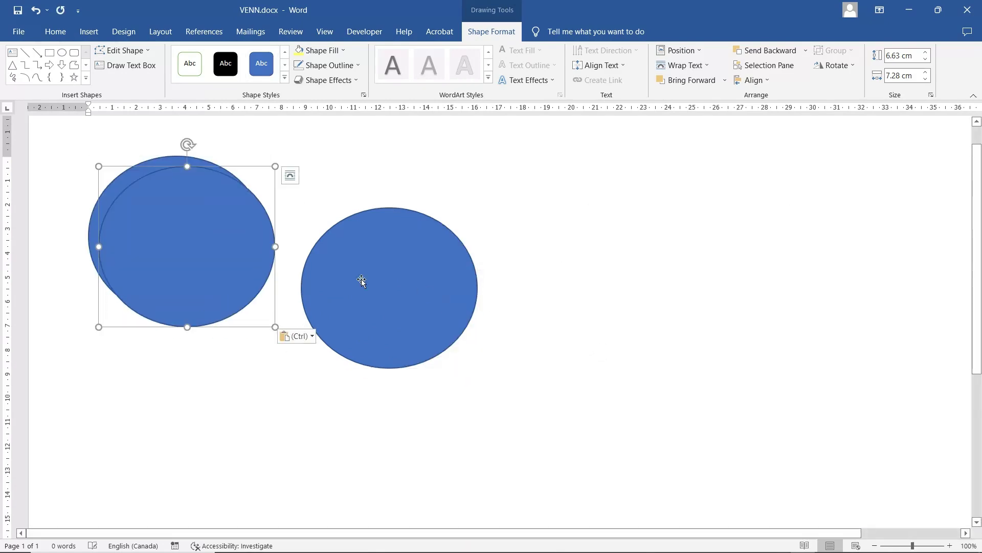
pyautogui.moveTo(209, 250); pyautogui.dragTo(613, 282)
pyautogui.moveTo(206, 239); pyautogui.dragTo(228, 302)
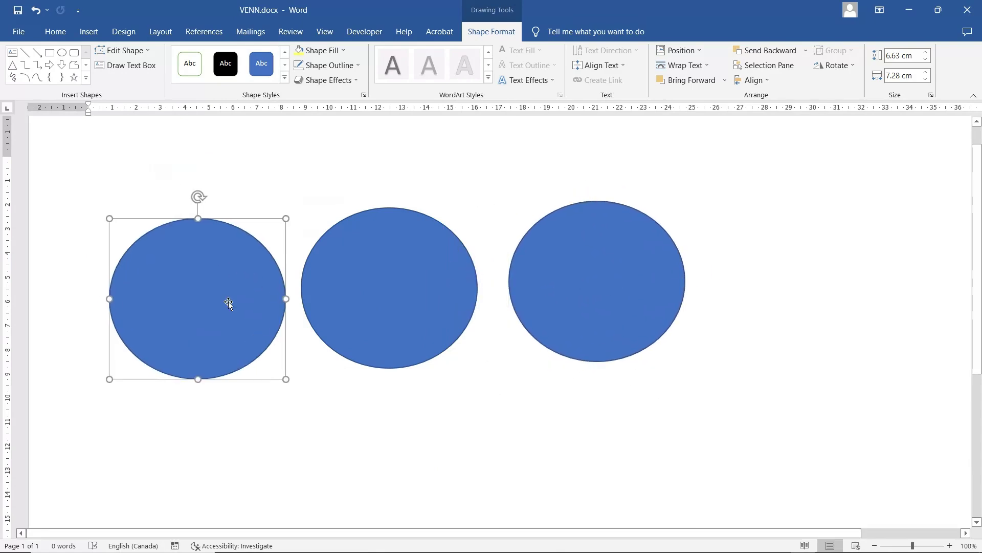
# - Fill the left oval magenta, then select the right-hand oval
pyautogui.click(331, 55)
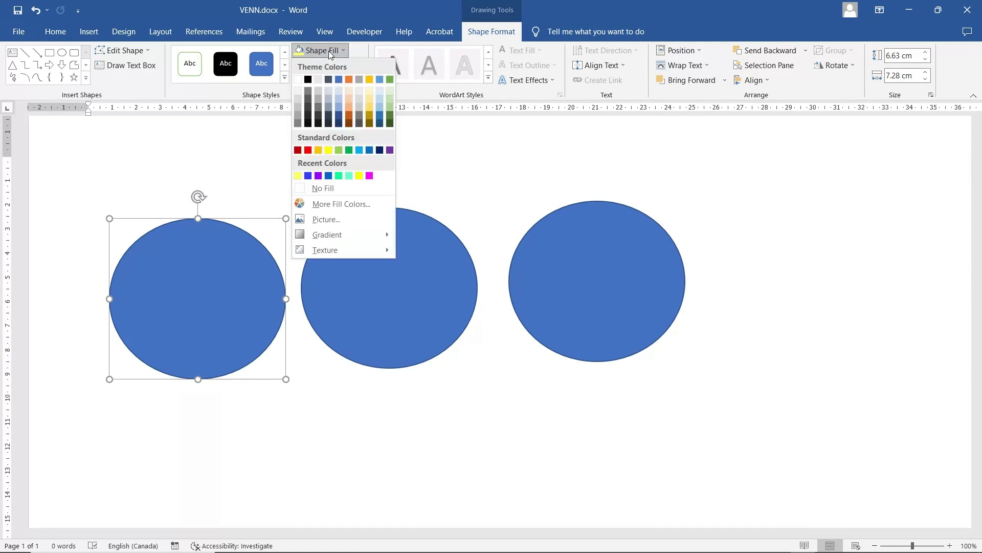
pyautogui.click(370, 176)
pyautogui.click(560, 263)
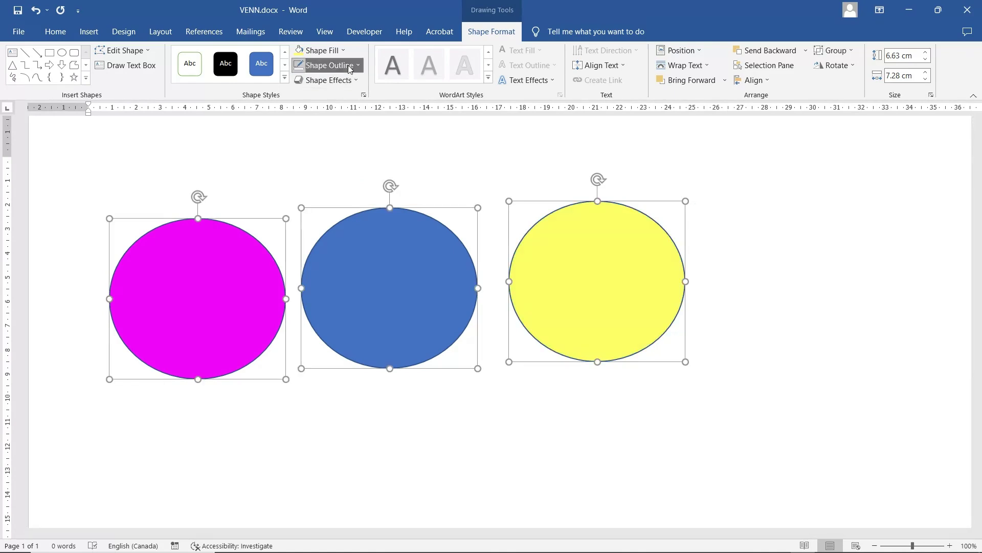
# - Give all three ovals black ¼ pt outlines
pyautogui.click(328, 65)
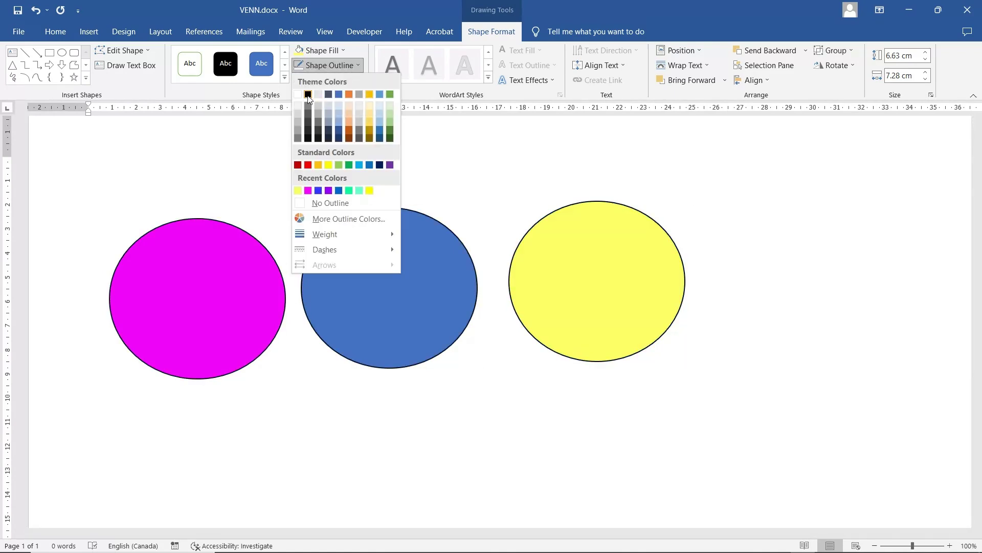
pyautogui.click(308, 95)
pyautogui.click(328, 65)
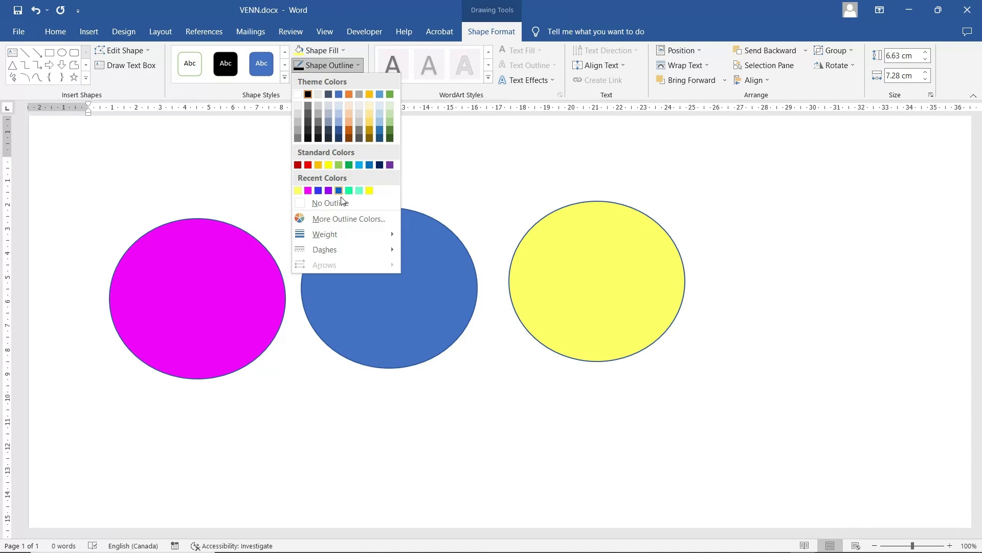
pyautogui.moveTo(335, 233)
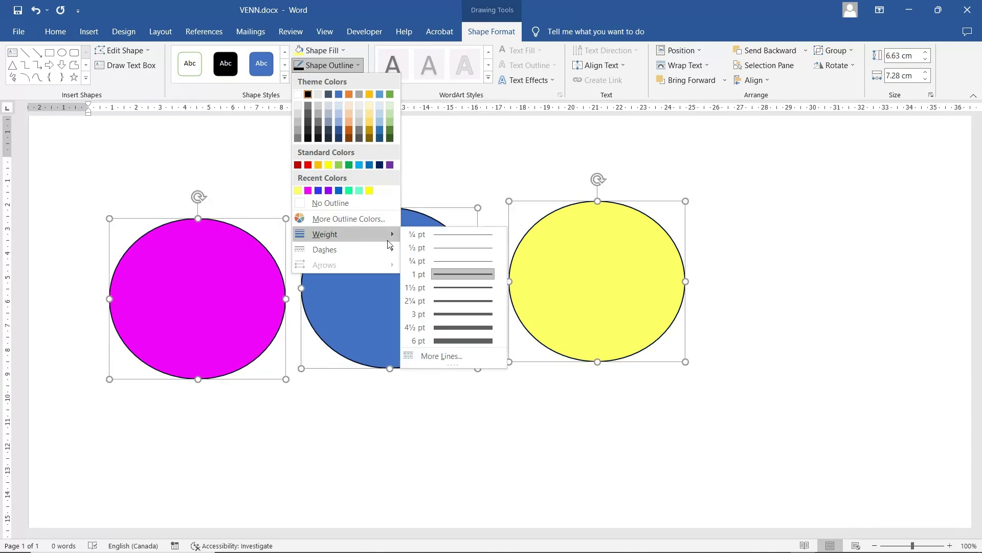
pyautogui.click(446, 237)
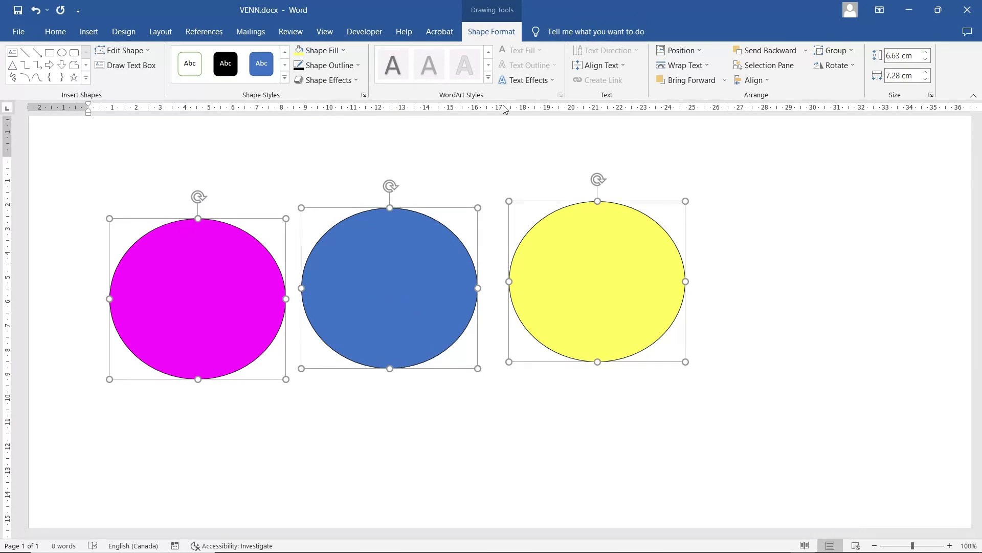
# - Set the three ovals to 38% fill transparency in Format Shape and move them up
pyautogui.click(364, 95)
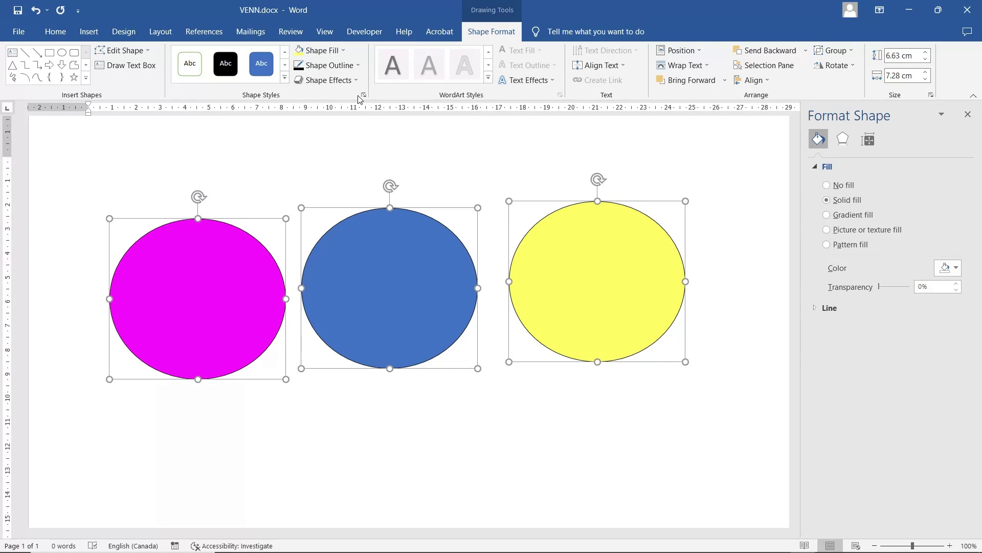
pyautogui.rightClick(652, 205)
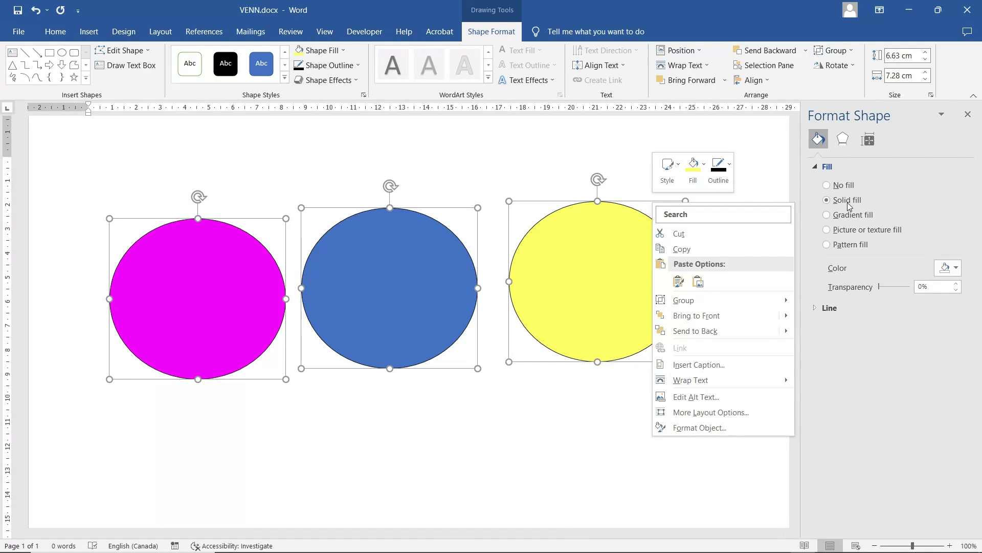
pyautogui.click(880, 287)
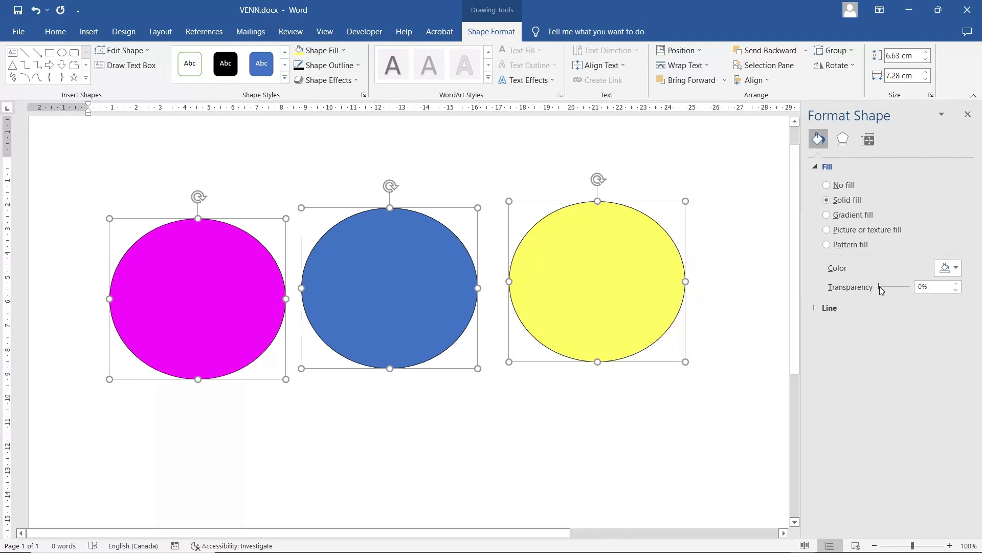
pyautogui.moveTo(879, 286); pyautogui.dragTo(892, 292)
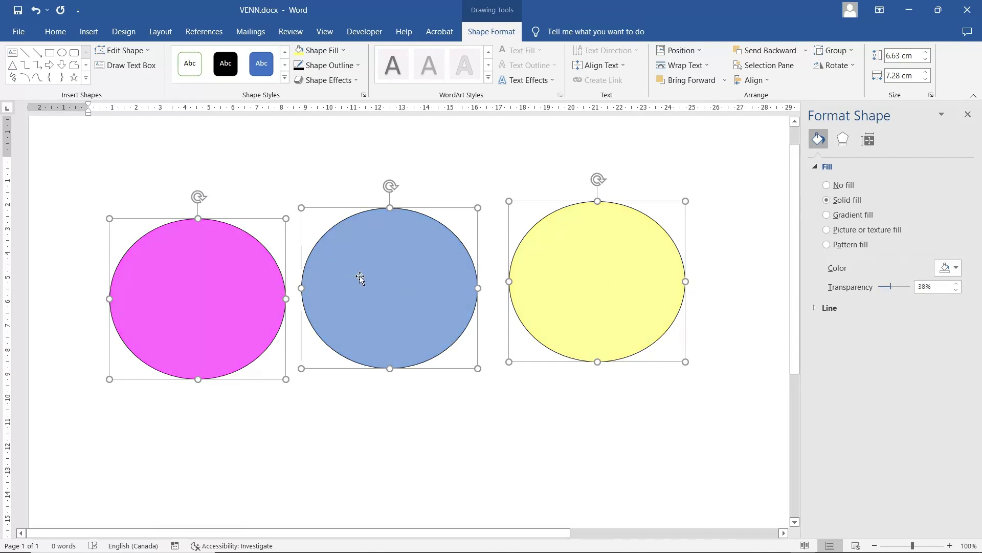
pyautogui.moveTo(361, 278); pyautogui.dragTo(295, 223)
# - Move the blue circle up-left, the yellow circle below the others, and bring blue to front
pyautogui.click(287, 149)
pyautogui.moveTo(194, 280); pyautogui.dragTo(436, 235)
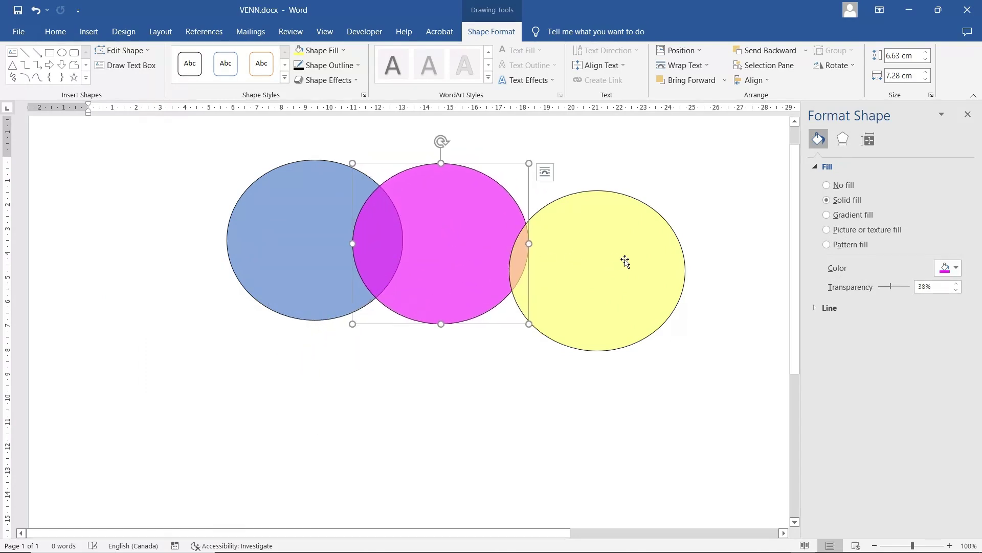
pyautogui.moveTo(625, 261); pyautogui.dragTo(404, 324)
pyautogui.click(324, 224)
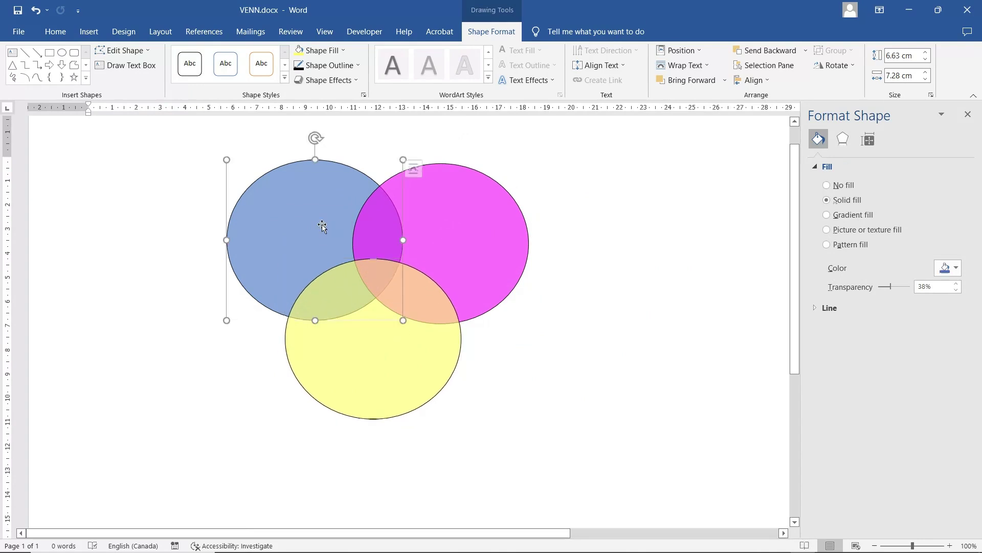
pyautogui.rightClick(323, 225)
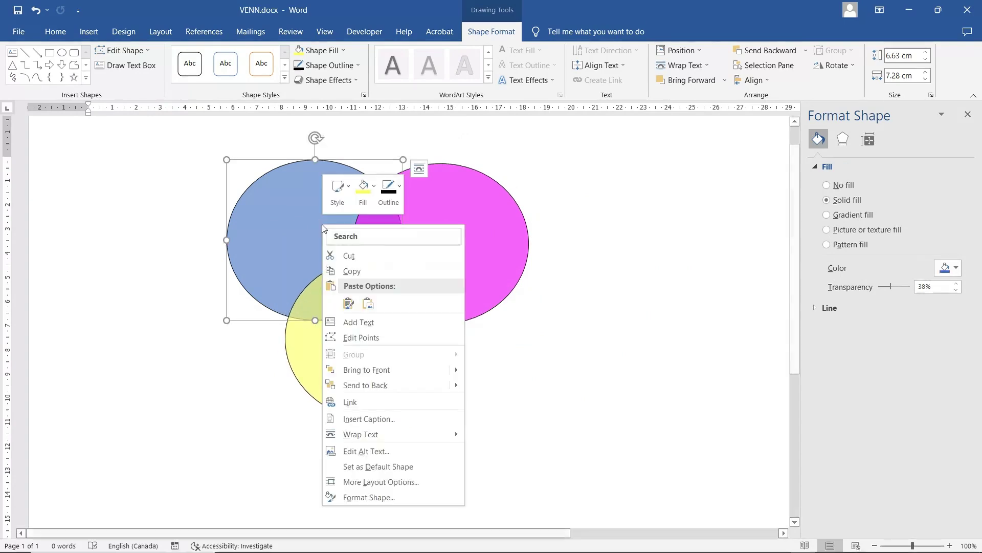
pyautogui.click(353, 370)
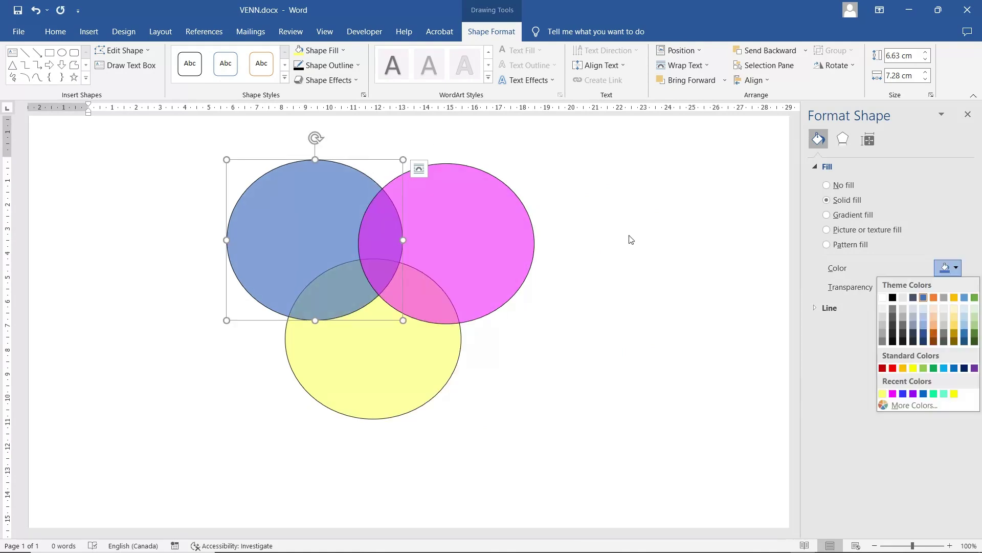
# - Recolour the blue circle a brighter violet-blue and the yellow circle a brighter yellow
pyautogui.click(903, 393)
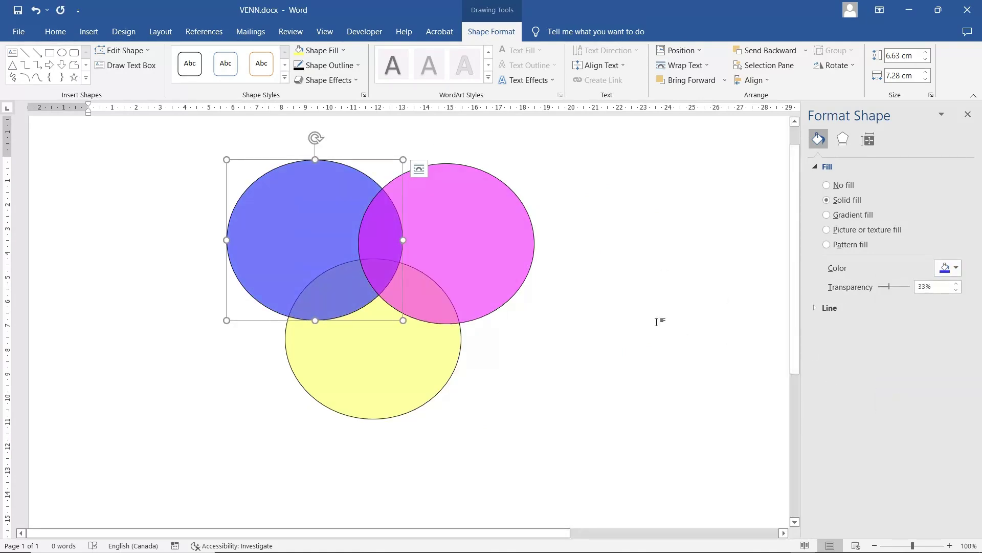
pyautogui.rightClick(316, 241)
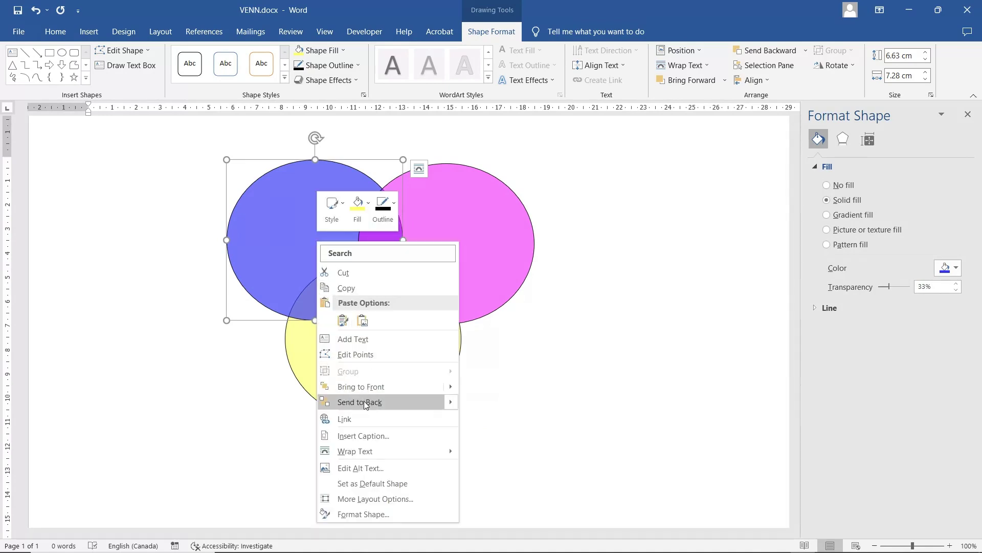
pyautogui.click(365, 387)
pyautogui.click(390, 365)
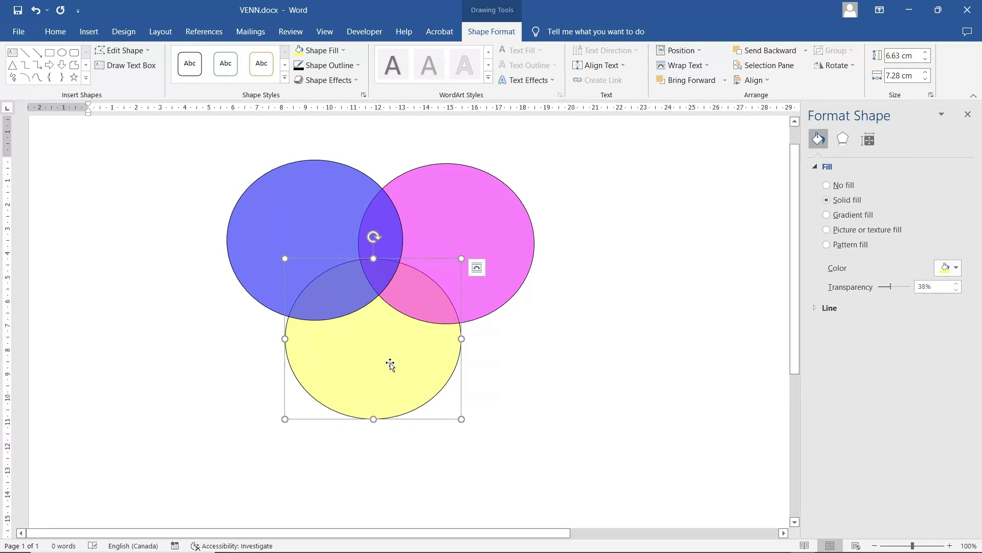
pyautogui.click(948, 268)
pyautogui.click(954, 396)
# - Nudge the yellow circle up-right and the magenta circle slightly left, then deselect
pyautogui.moveTo(391, 373); pyautogui.dragTo(397, 363)
pyautogui.press('Escape')
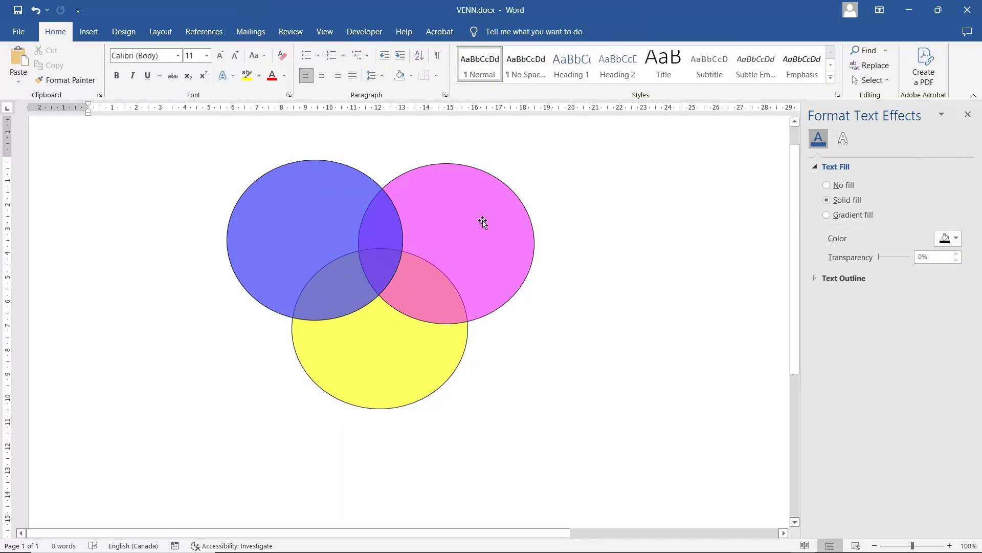
pyautogui.moveTo(483, 222); pyautogui.dragTo(471, 221)
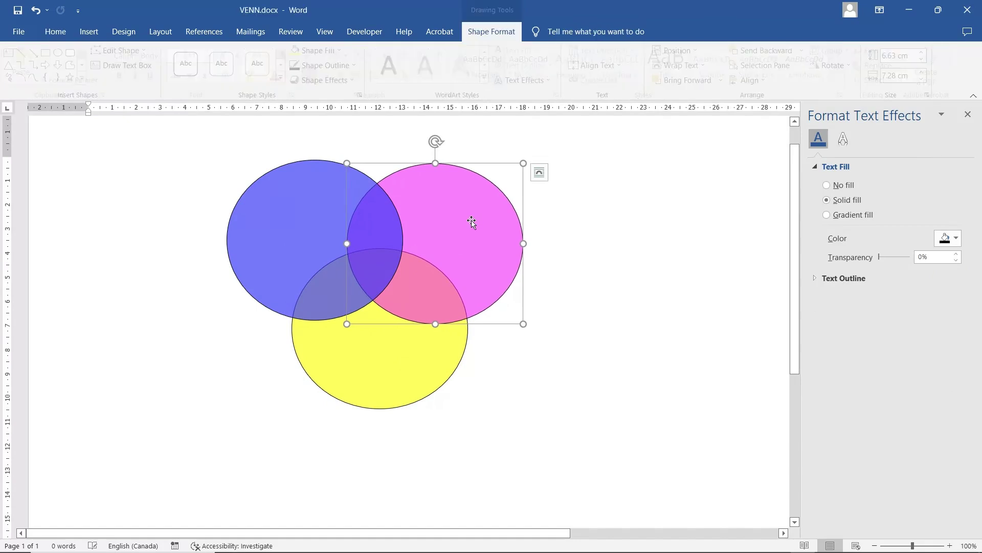
pyautogui.scroll(1, 616, 340)
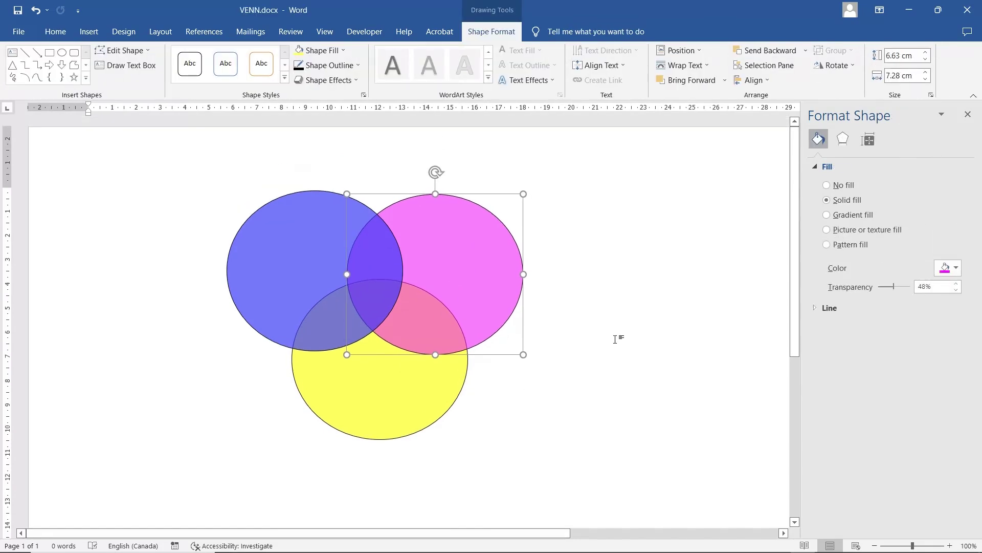
pyautogui.click(616, 339)
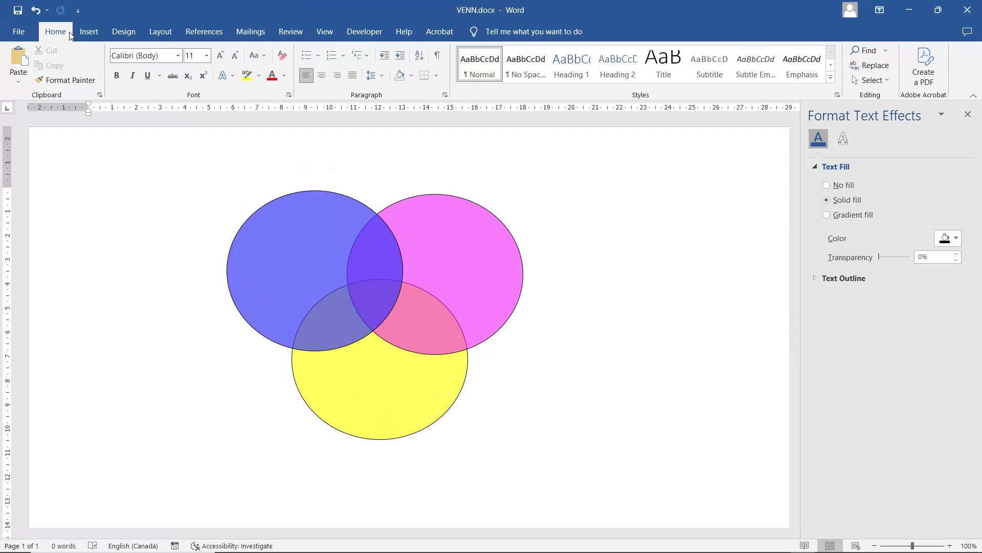
# - Draw an isosceles triangle right of the circles and rotate it to point downward
pyautogui.click(88, 33)
pyautogui.click(174, 60)
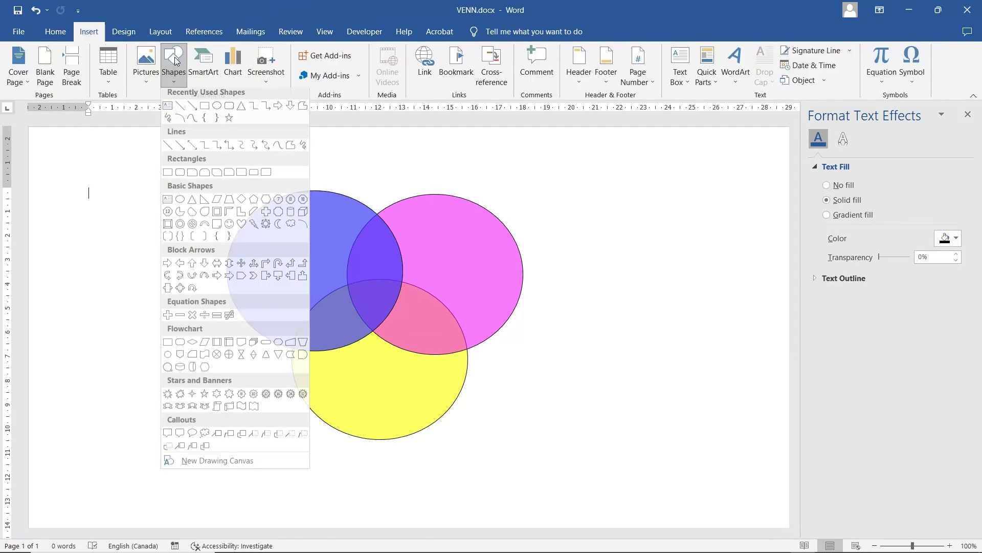
pyautogui.press('Escape')
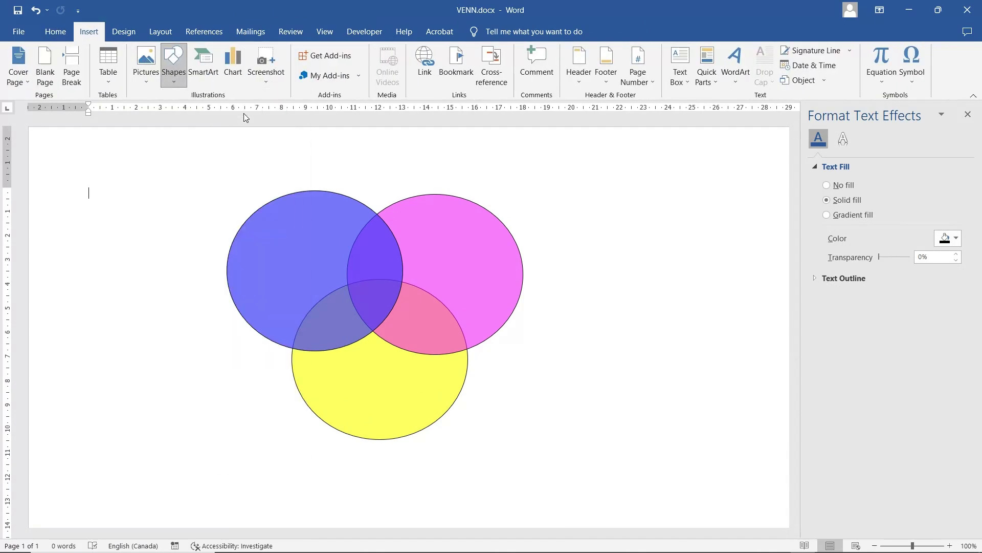
pyautogui.moveTo(607, 239); pyautogui.dragTo(697, 308)
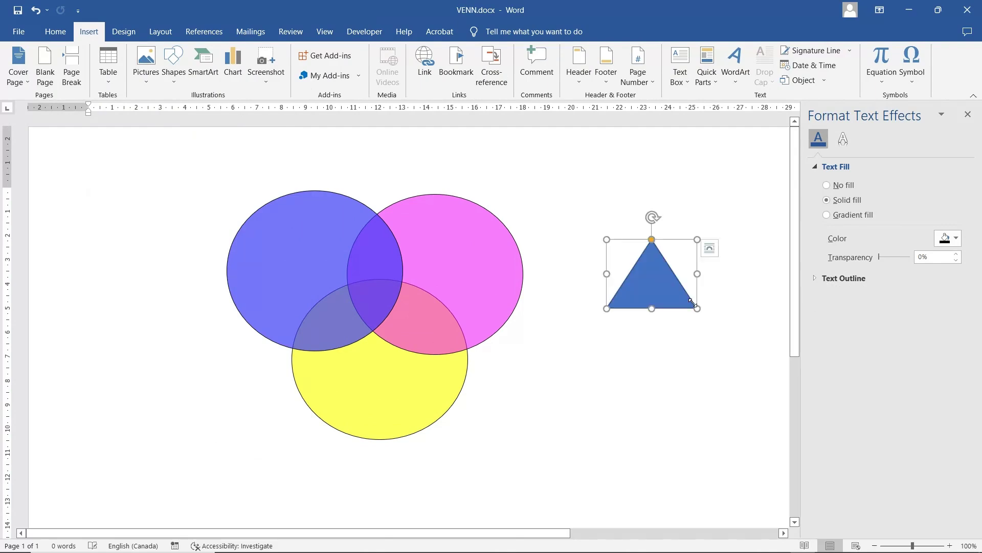
pyautogui.moveTo(652, 217); pyautogui.dragTo(650, 320)
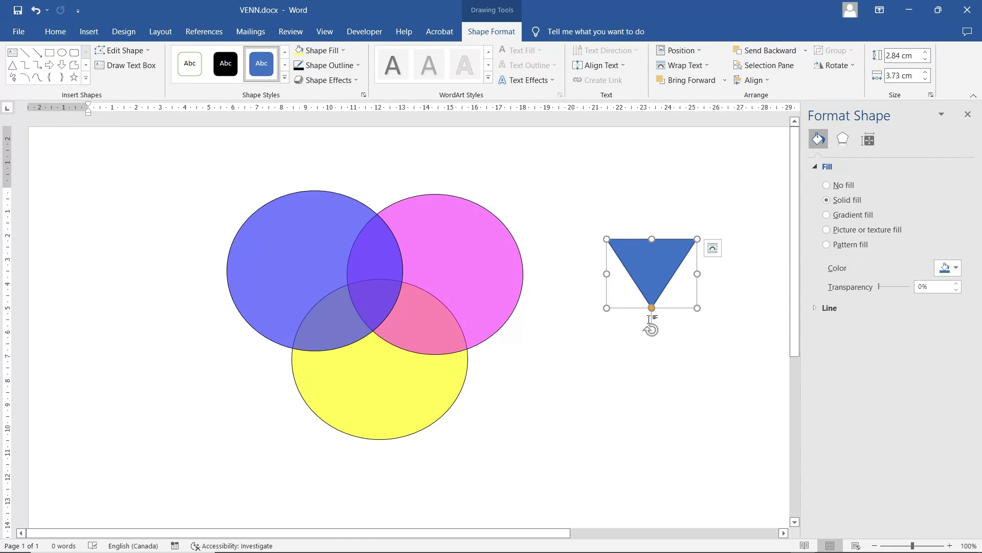
# - Shrink the inverted triangle to 1.99 cm by 2.85 cm in the central overlap
pyautogui.click(650, 320)
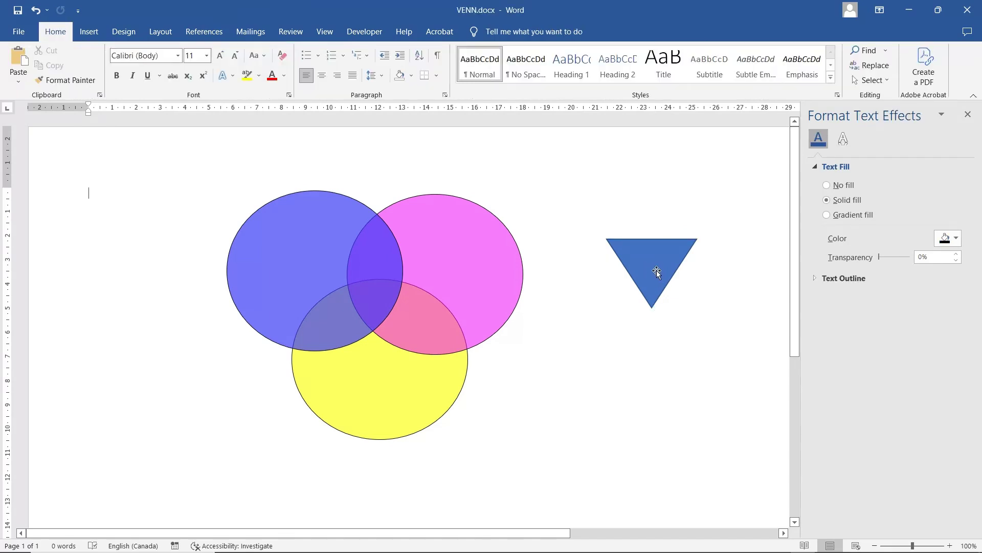
pyautogui.click(656, 270)
pyautogui.moveTo(697, 239); pyautogui.dragTo(371, 307)
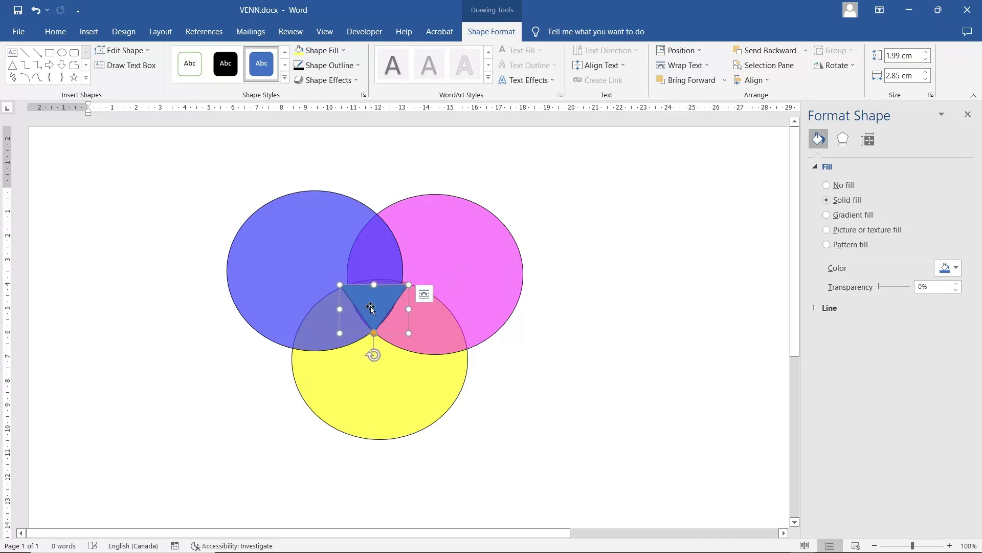
# - Fill the triangle solid red and nudge the magenta circle slightly left
pyautogui.click(319, 54)
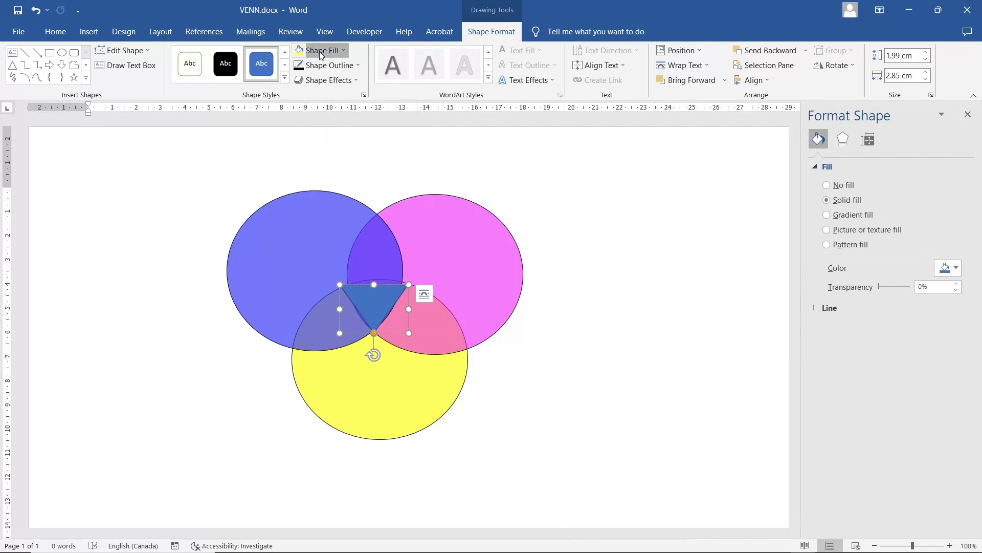
pyautogui.click(308, 150)
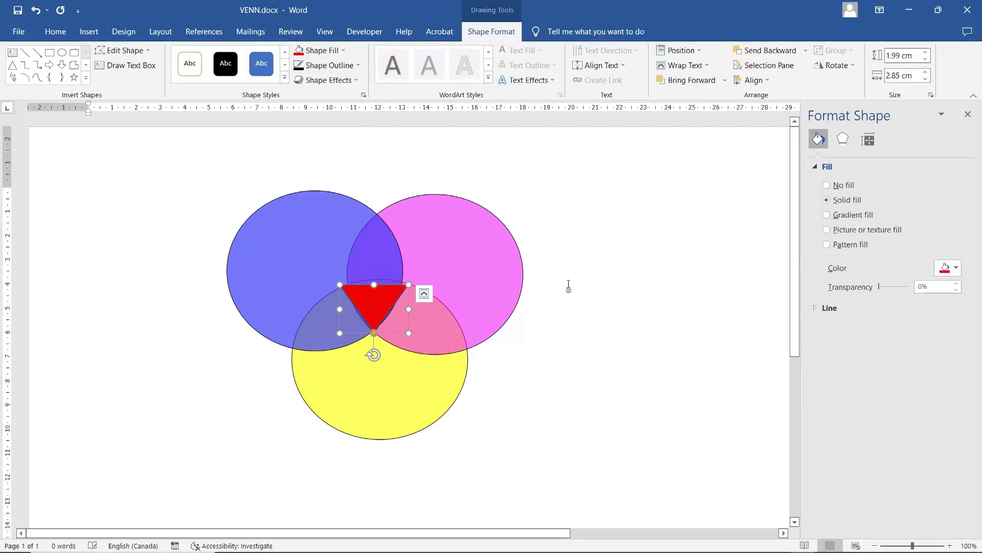
pyautogui.moveTo(487, 281); pyautogui.dragTo(480, 278)
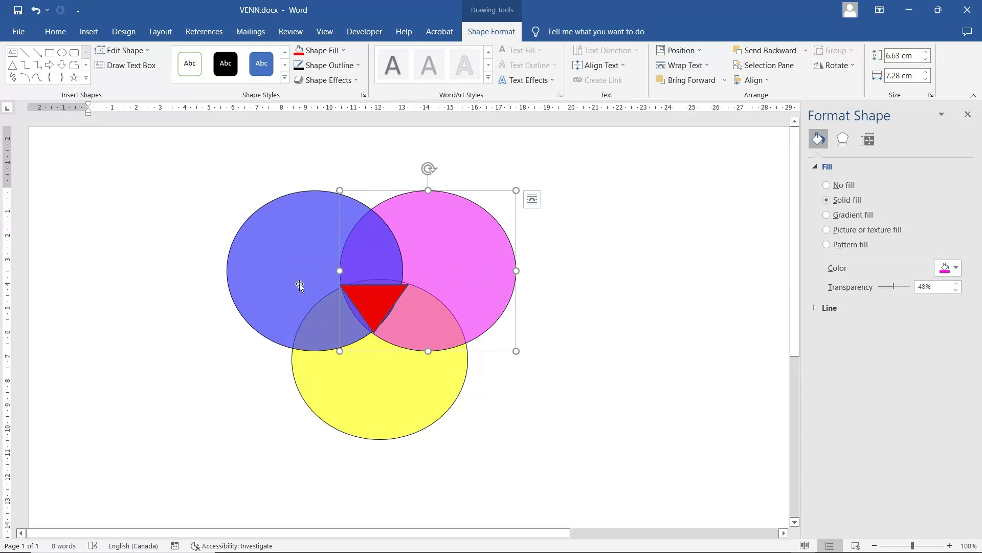
# - Realign the blue and yellow circles and move the red triangle right of the diagram
pyautogui.click(284, 296)
pyautogui.moveTo(284, 296); pyautogui.dragTo(299, 281)
pyautogui.moveTo(374, 386); pyautogui.dragTo(371, 386)
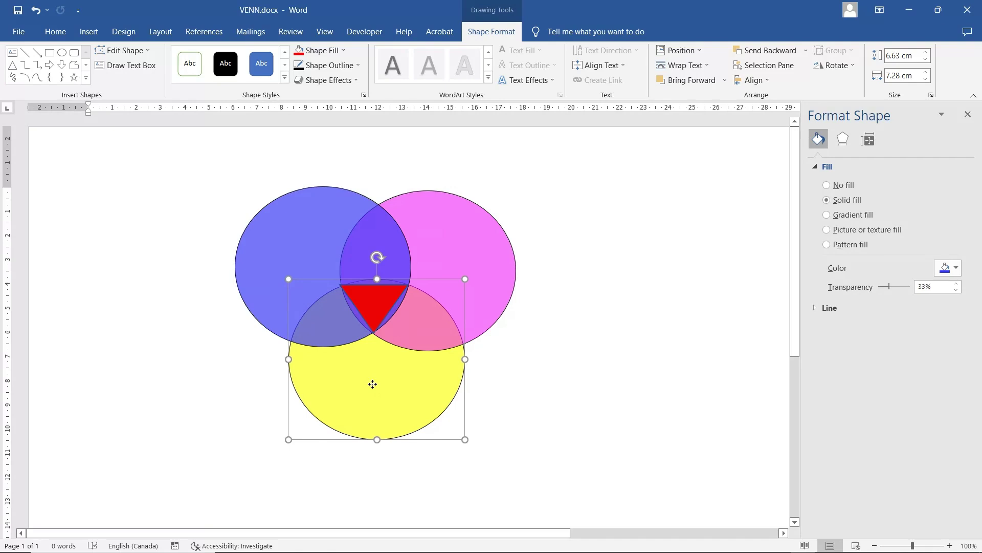
pyautogui.click(274, 265)
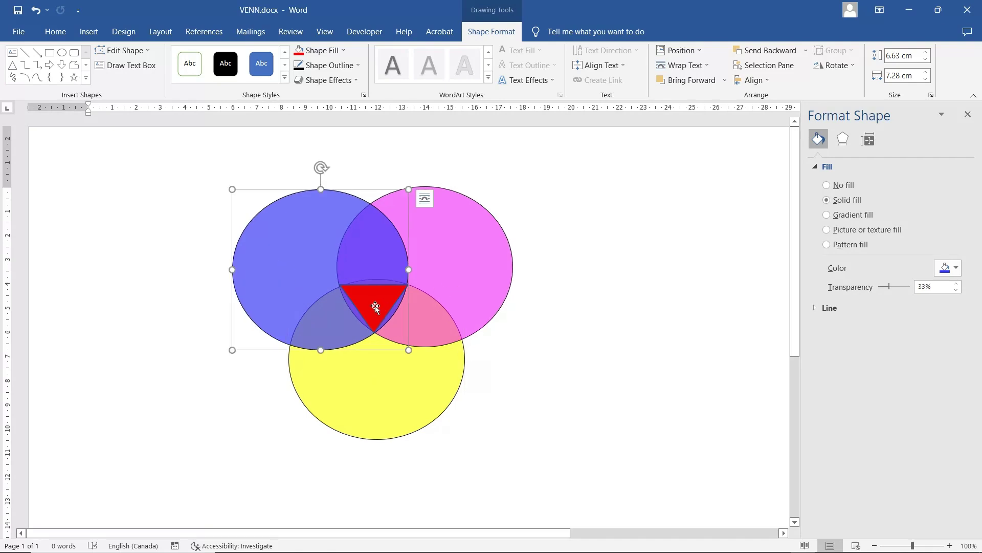
pyautogui.moveTo(376, 305); pyautogui.dragTo(655, 306)
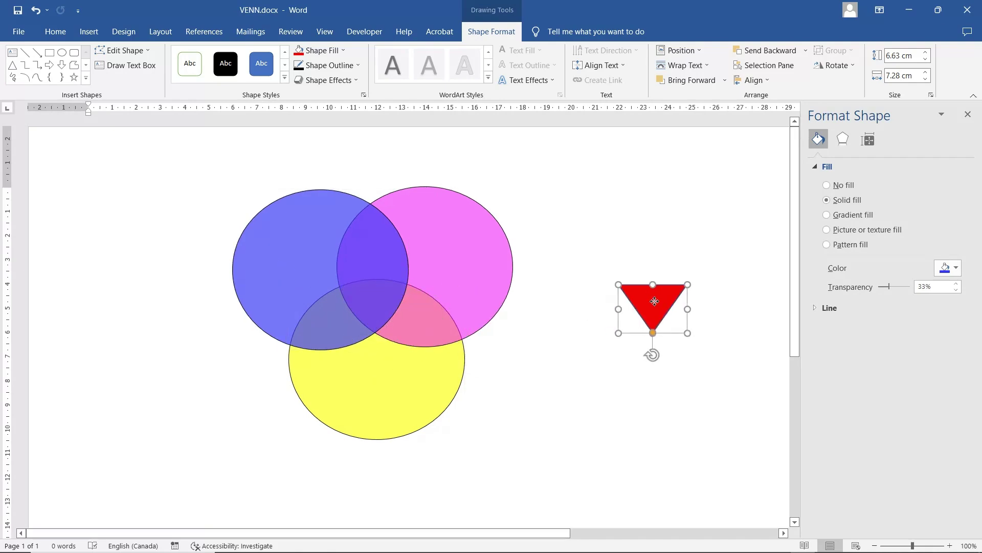
# - Delete the red triangle
pyautogui.click(712, 253)
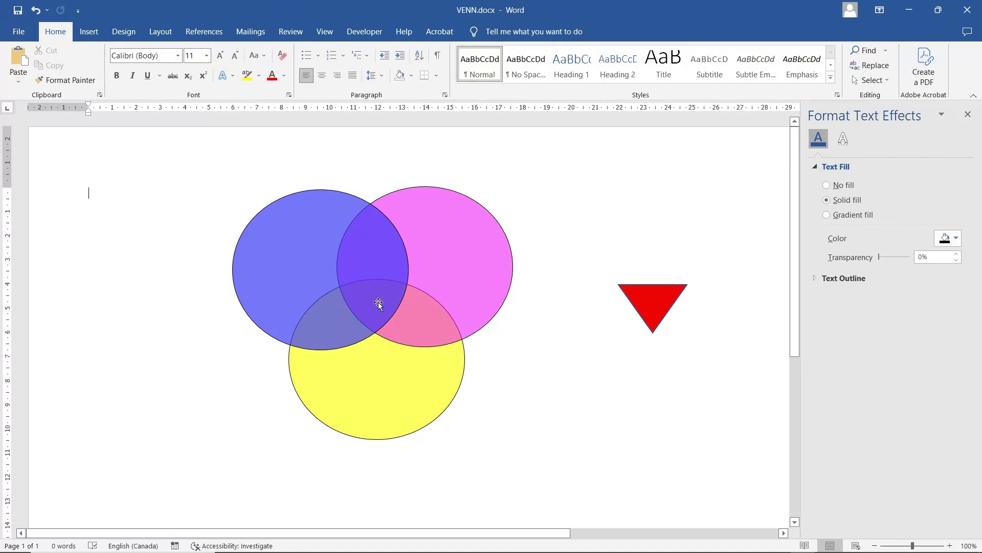
pyautogui.click(662, 299)
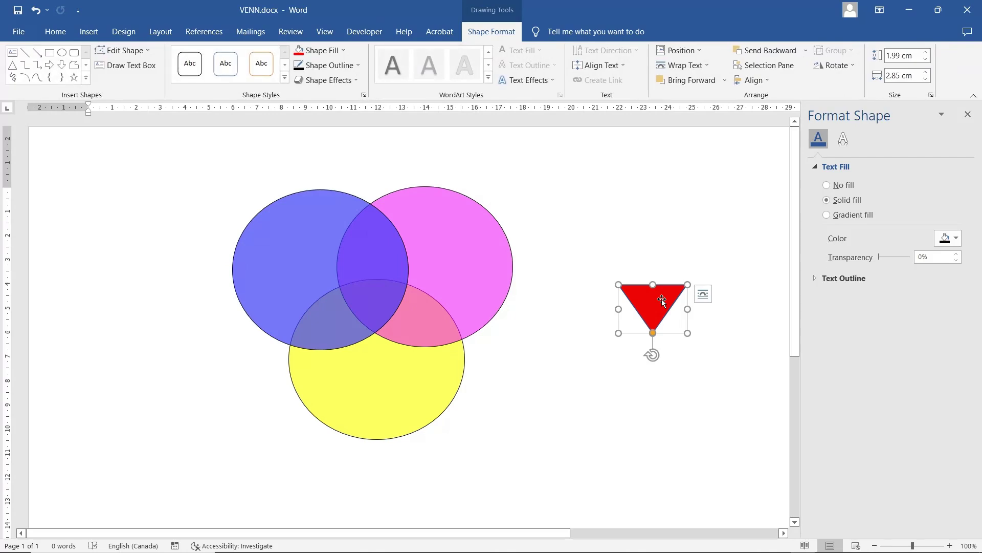
pyautogui.press('Delete')
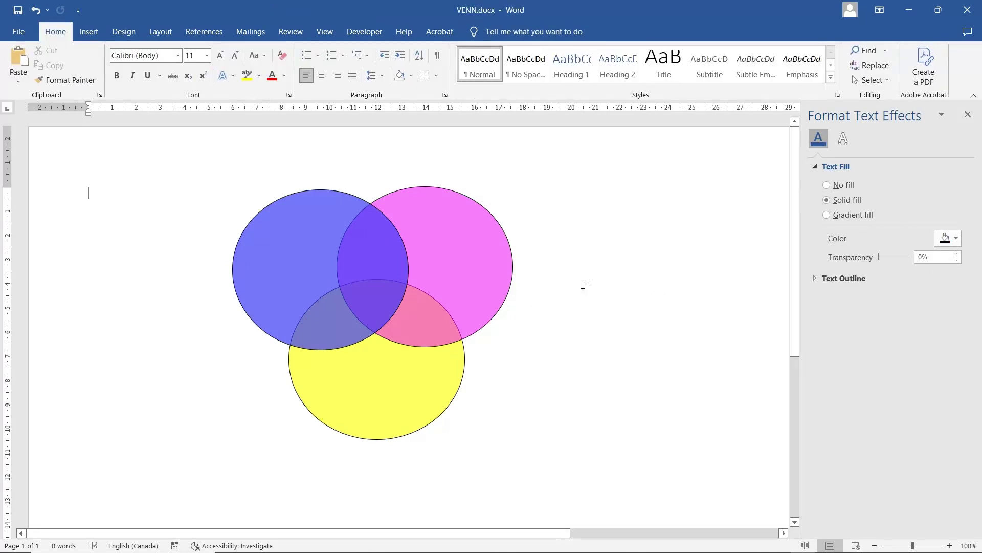
# - Bring the magenta circle in front of the blue one
pyautogui.click(421, 260)
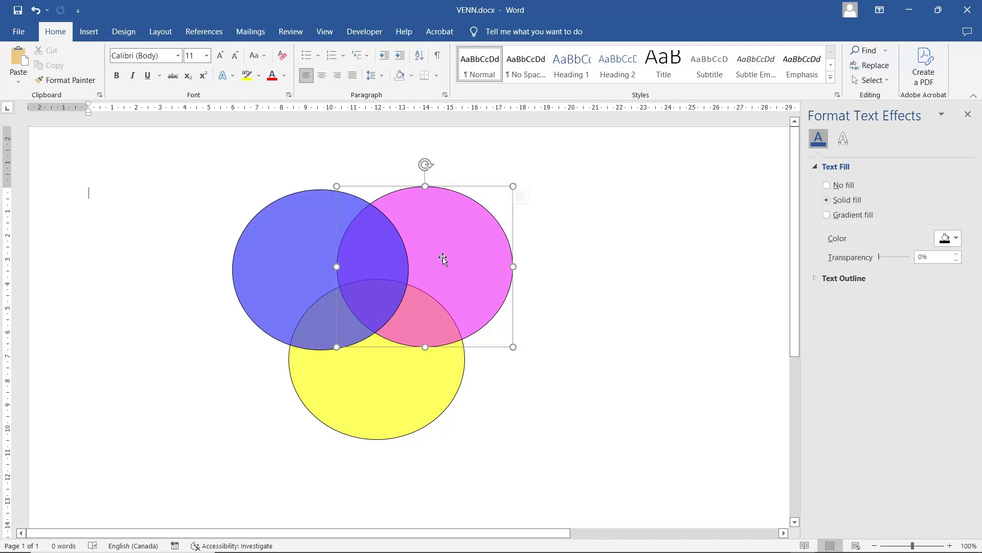
pyautogui.rightClick(475, 247)
pyautogui.click(519, 399)
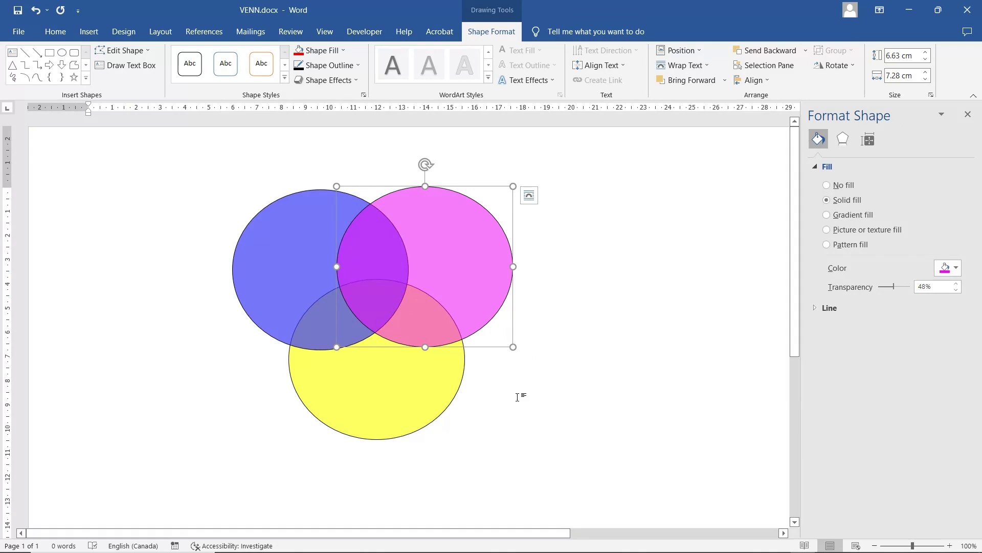
# - Select all three circles and set their Shape Outline to No Outline
pyautogui.click(364, 391)
pyautogui.rightClick(364, 392)
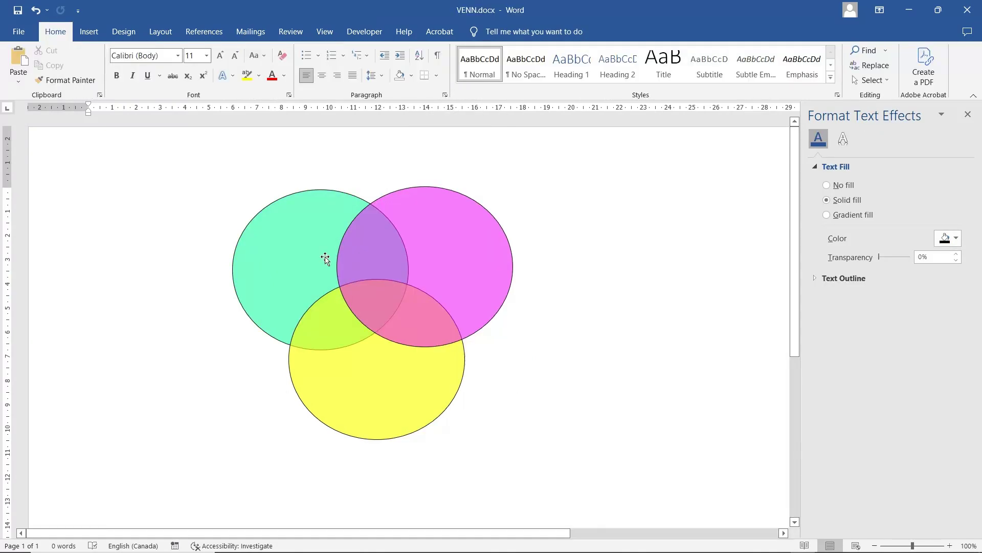
pyautogui.click(281, 247)
pyautogui.keyDown('shift'); pyautogui.click(420, 315); pyautogui.keyUp('shift')
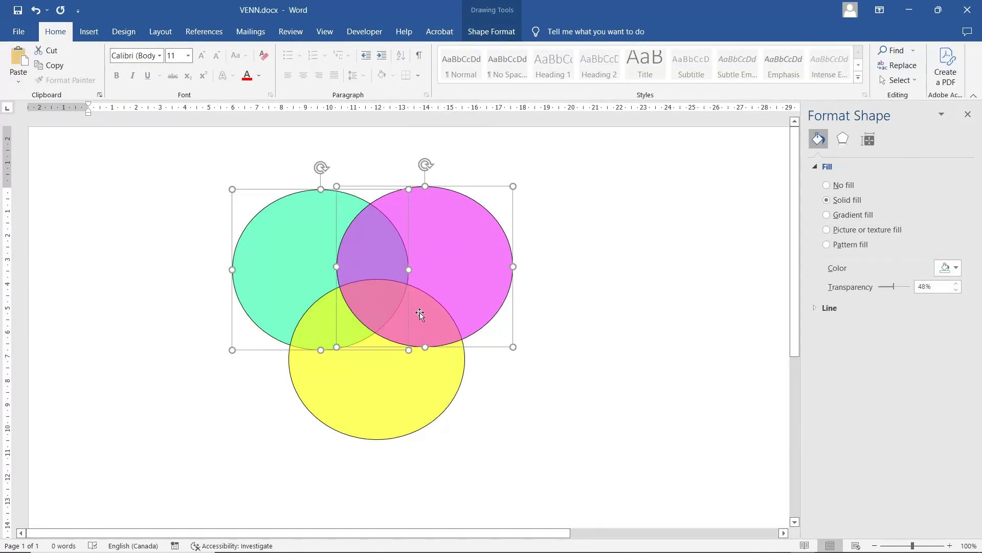
pyautogui.keyDown('shift'); pyautogui.click(402, 384); pyautogui.keyUp('shift')
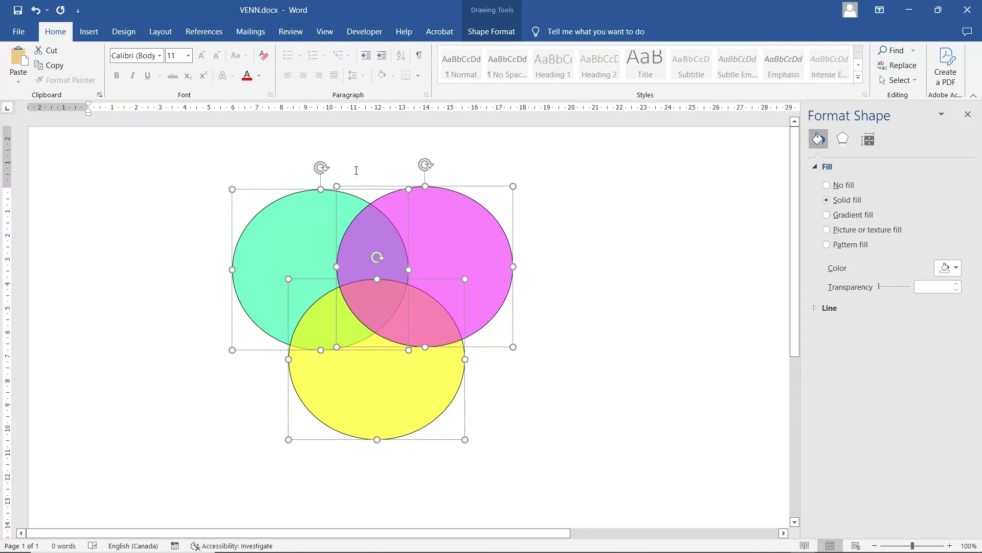
pyautogui.click(476, 34)
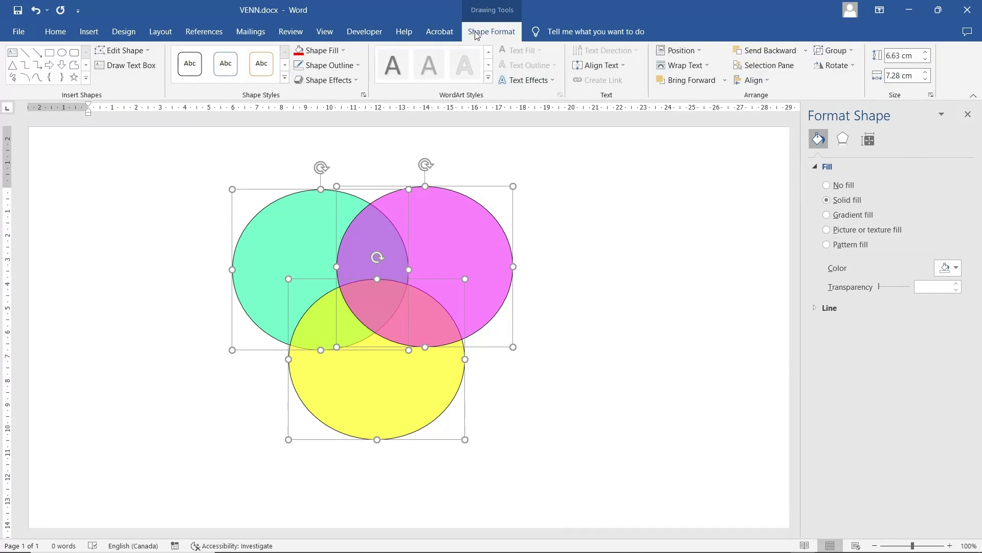
pyautogui.click(327, 66)
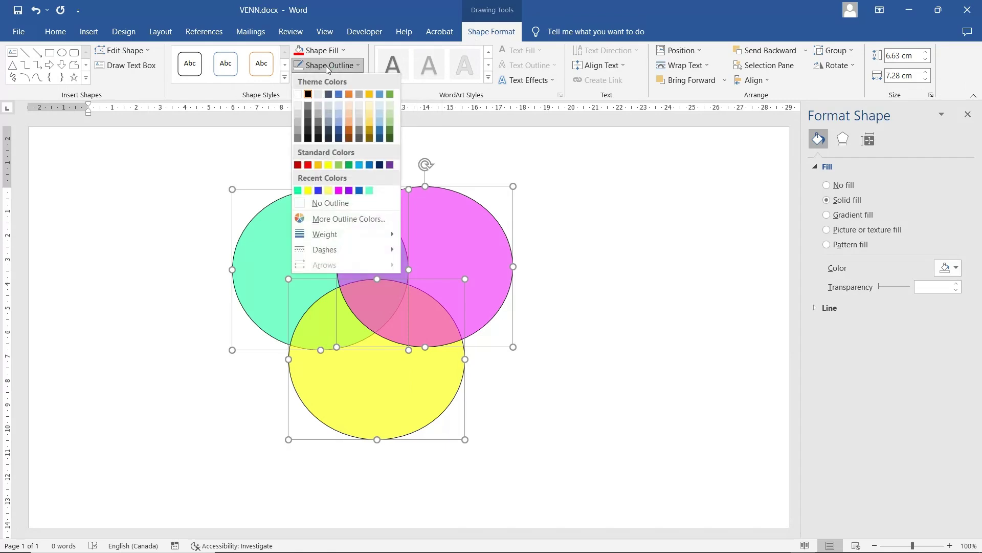
pyautogui.click(331, 204)
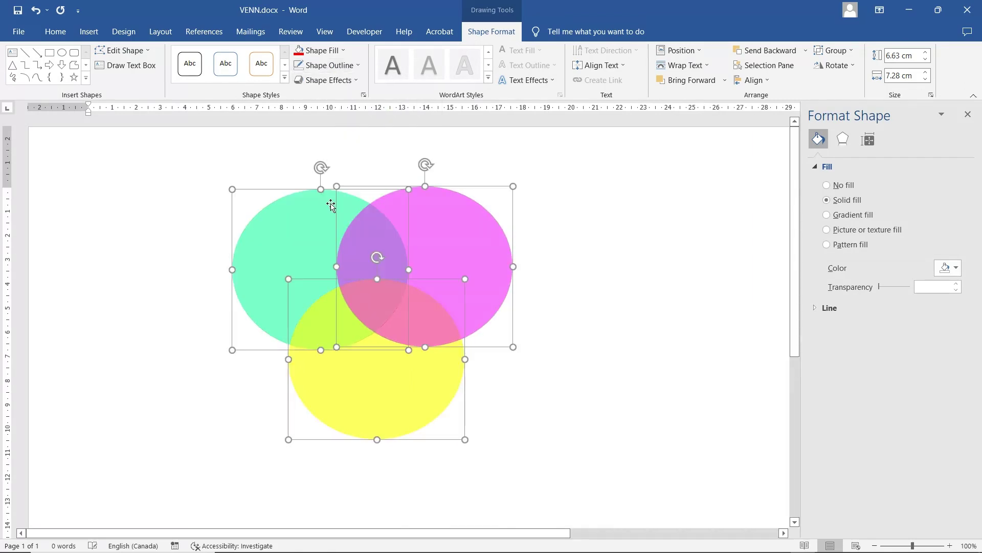
pyautogui.click(658, 216)
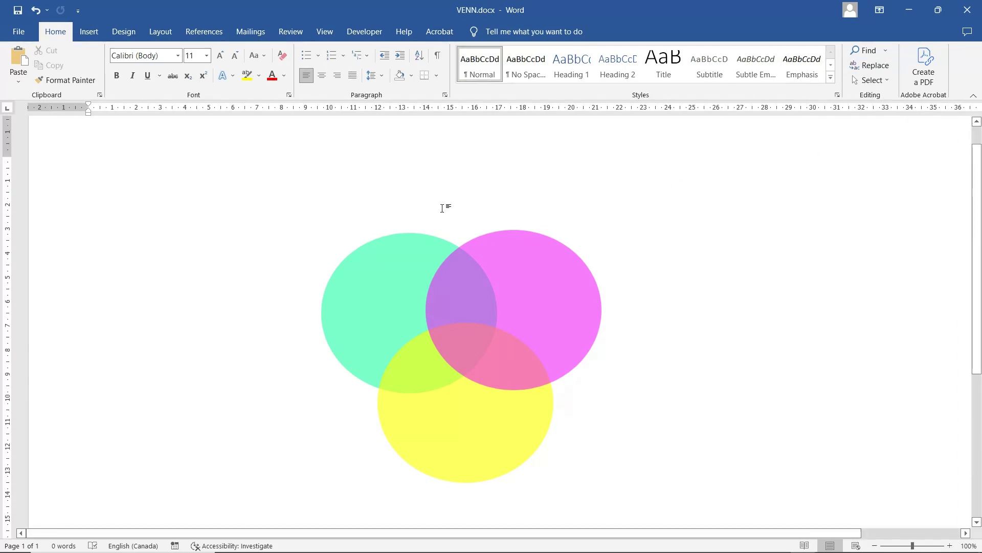
# - Group the green, magenta and yellow circles into one 10.46 cm by 11.6 cm object
pyautogui.click(406, 288)
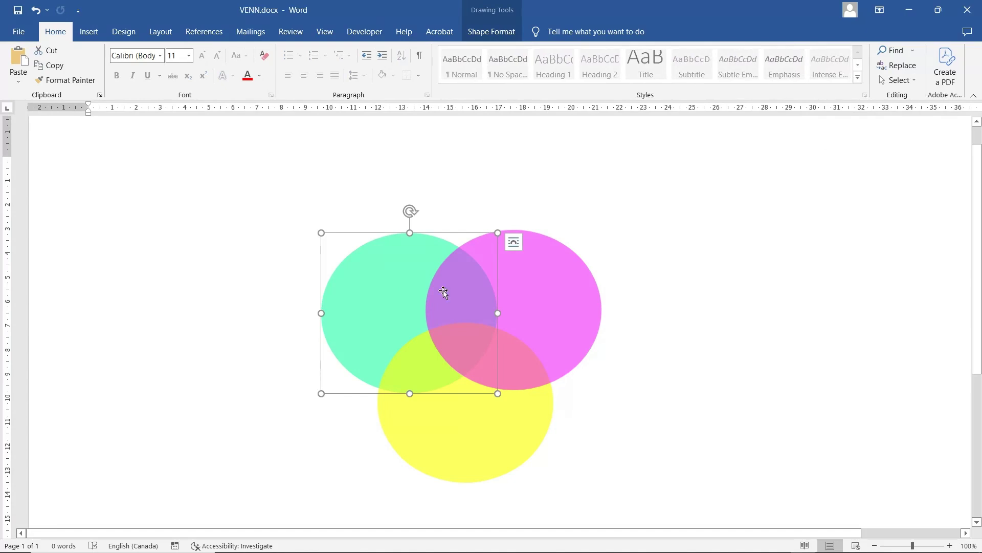
pyautogui.keyDown('shift'); pyautogui.click(554, 300); pyautogui.keyUp('shift')
pyautogui.keyDown('shift'); pyautogui.click(482, 427); pyautogui.keyUp('shift')
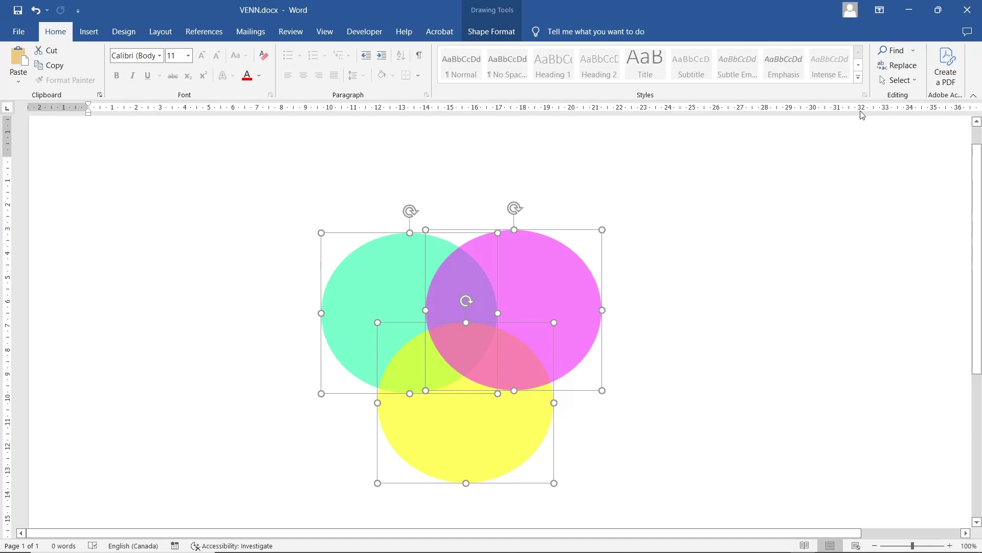
pyautogui.click(495, 33)
pyautogui.click(834, 50)
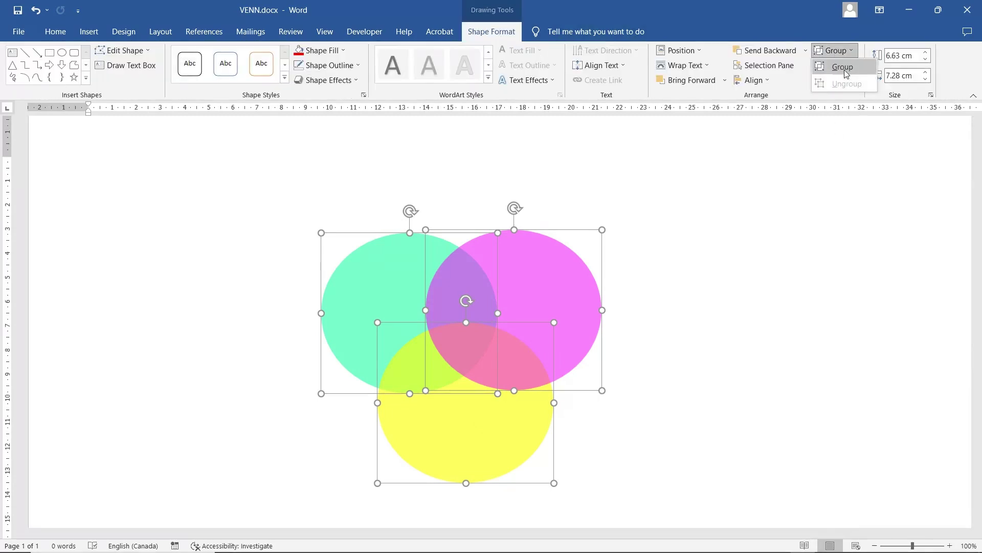
pyautogui.click(841, 67)
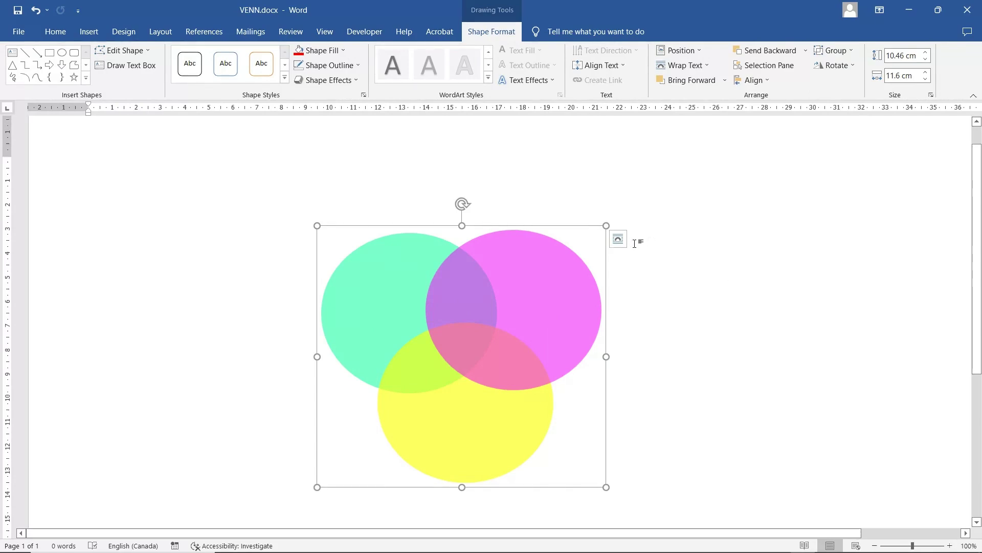
pyautogui.click(618, 239)
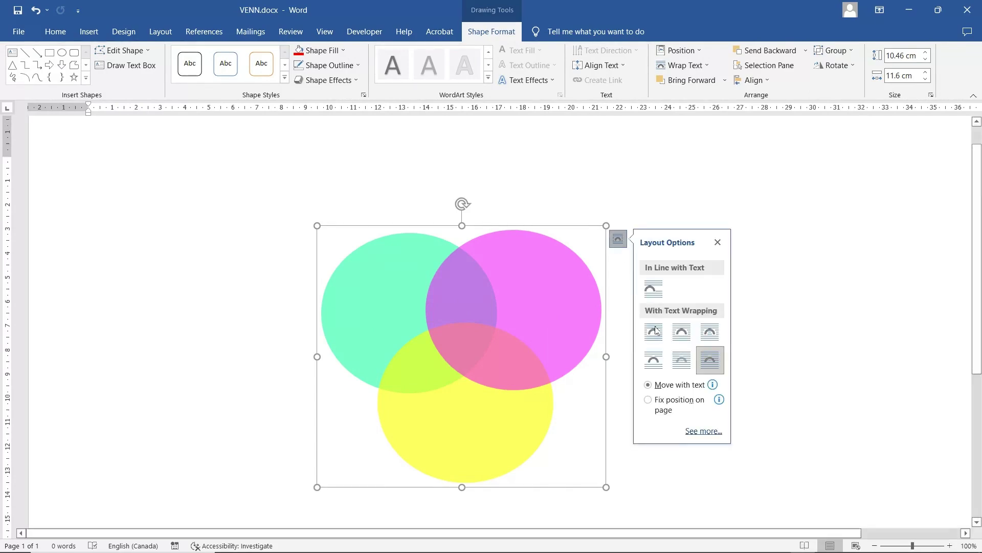
pyautogui.click(766, 352)
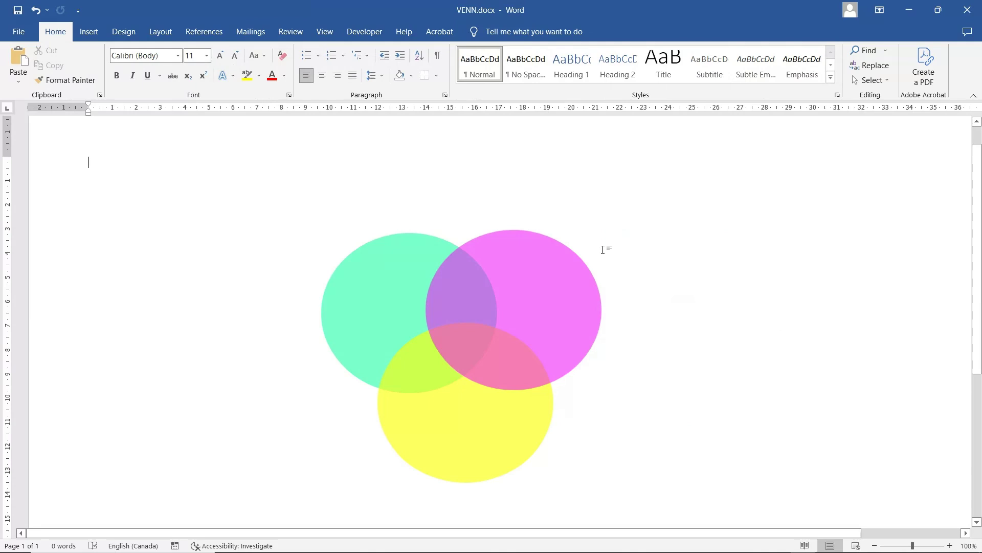
# - Nudge the circle group slightly higher and give it 6 pt top and bottom bevels
pyautogui.click(419, 311)
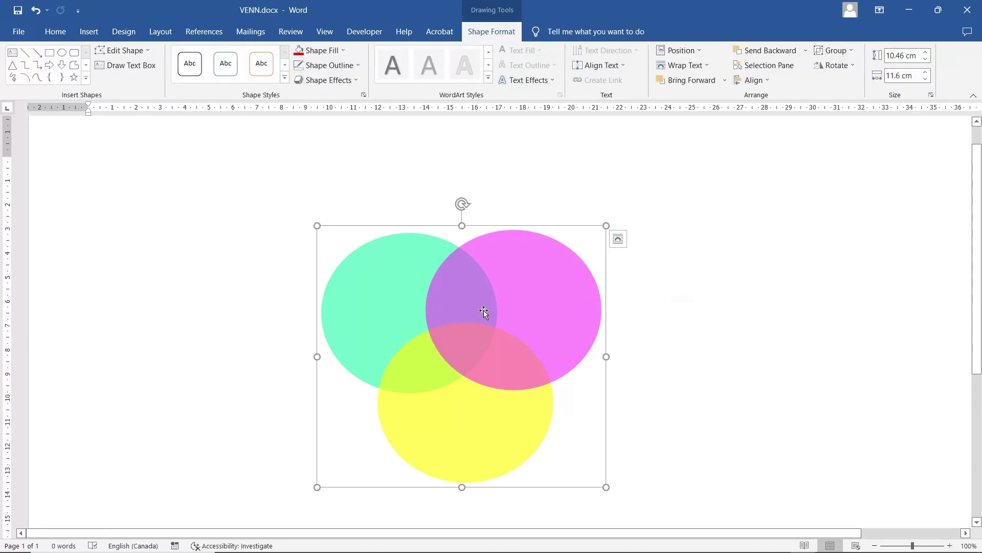
pyautogui.moveTo(467, 319); pyautogui.dragTo(461, 292)
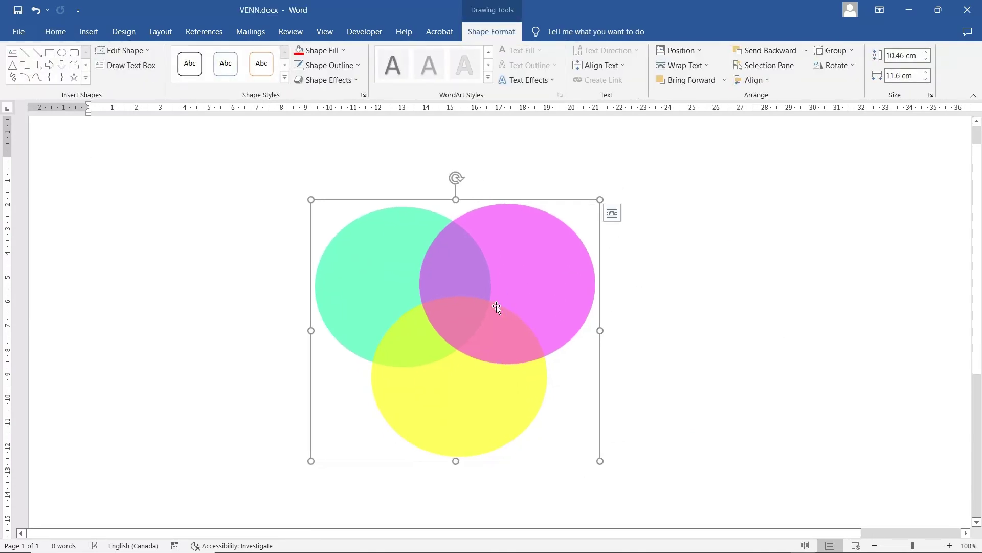
pyautogui.click(364, 95)
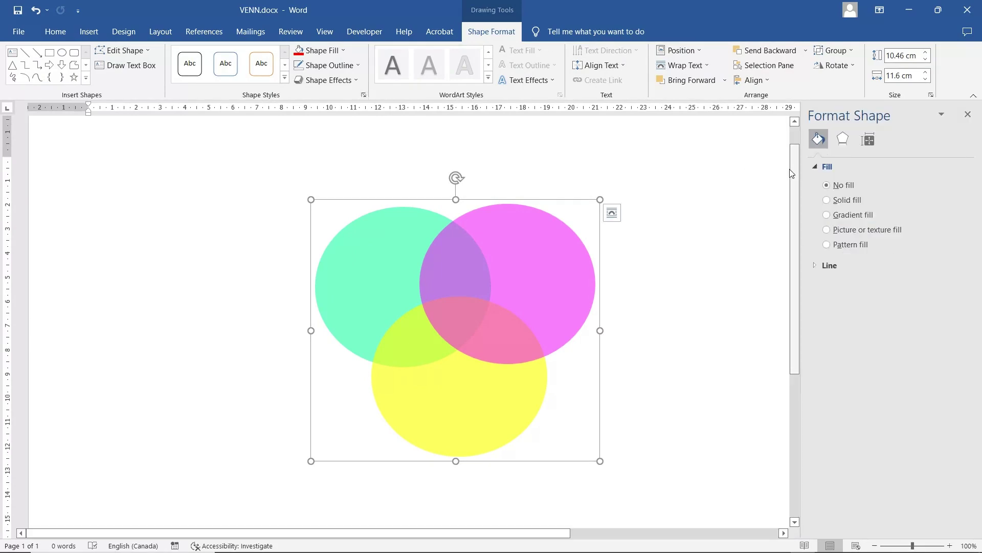
pyautogui.click(844, 139)
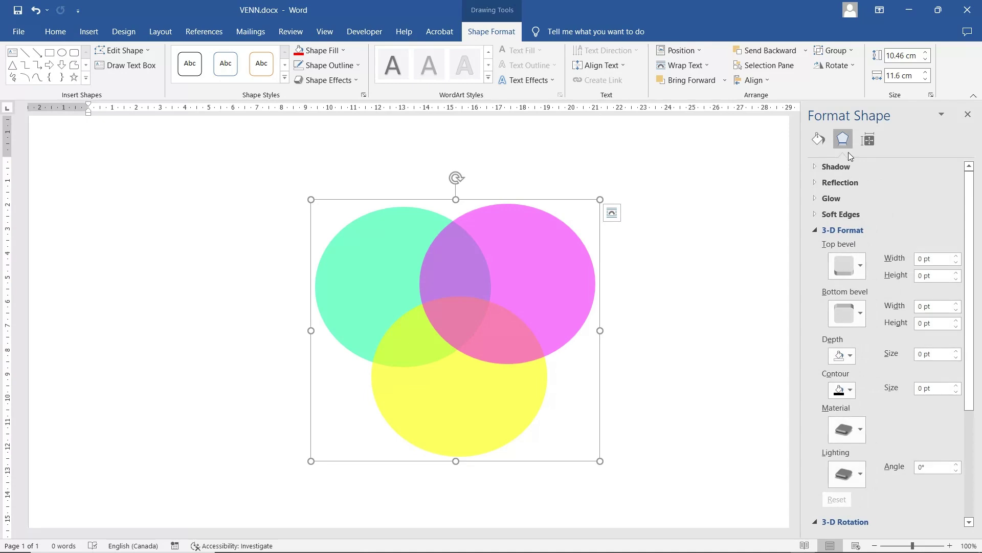
pyautogui.click(859, 264)
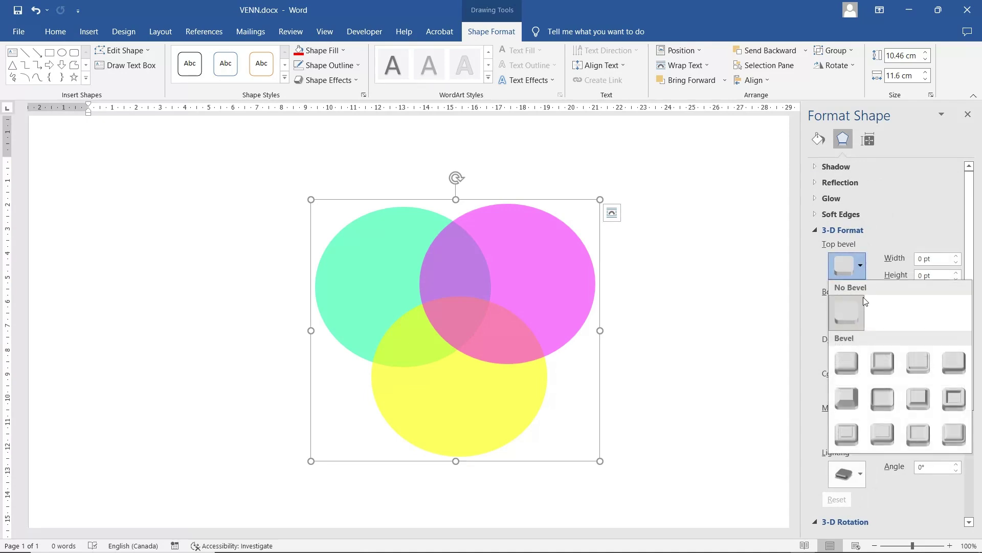
pyautogui.click(881, 364)
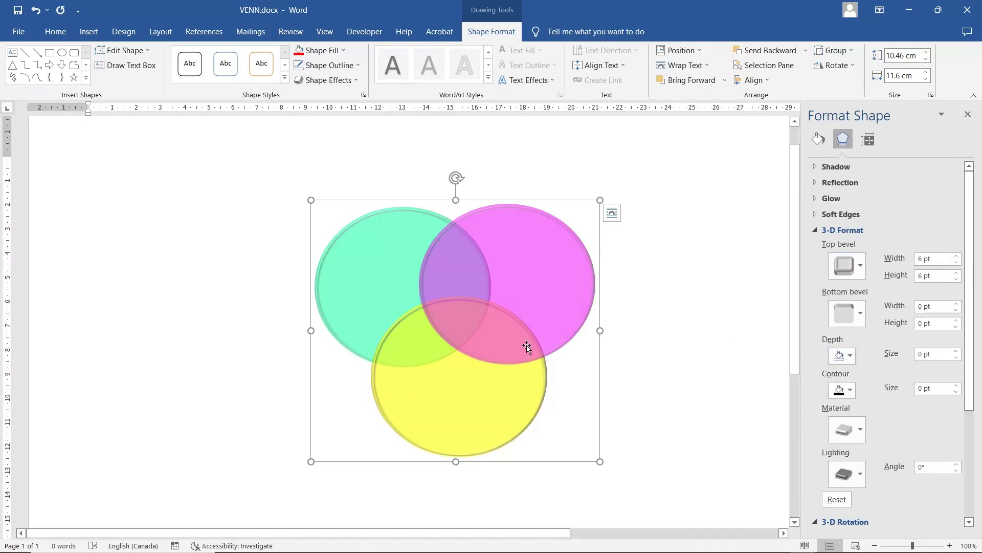
pyautogui.click(861, 313)
pyautogui.click(881, 404)
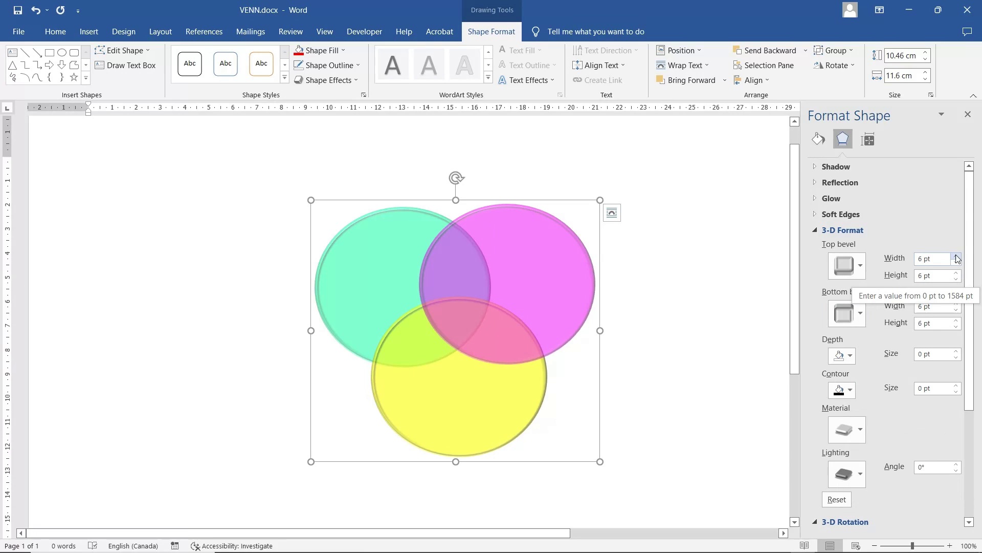
# - Tilt the grouped circles to a 30° X rotation
pyautogui.scroll(-3, 890, 478)
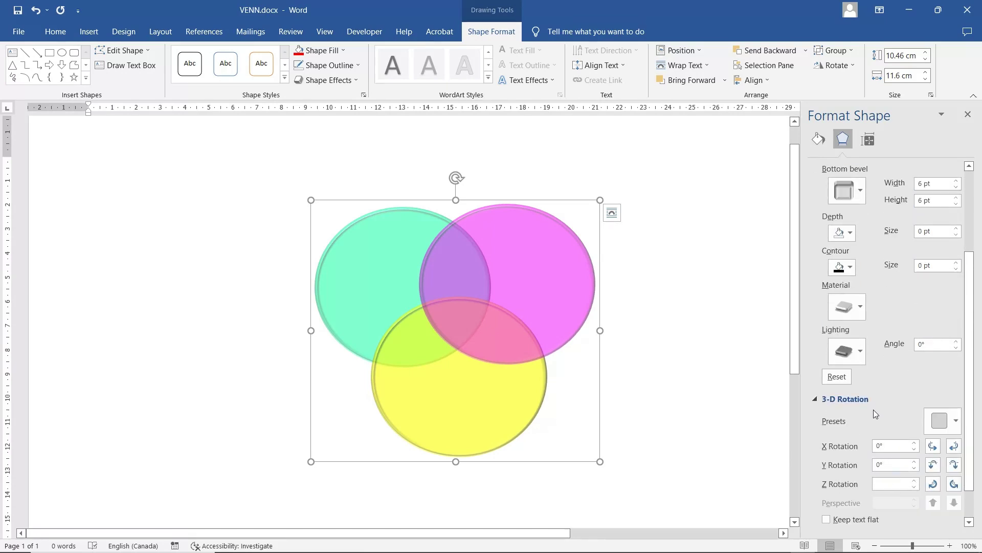
pyautogui.scroll(-1, 874, 410)
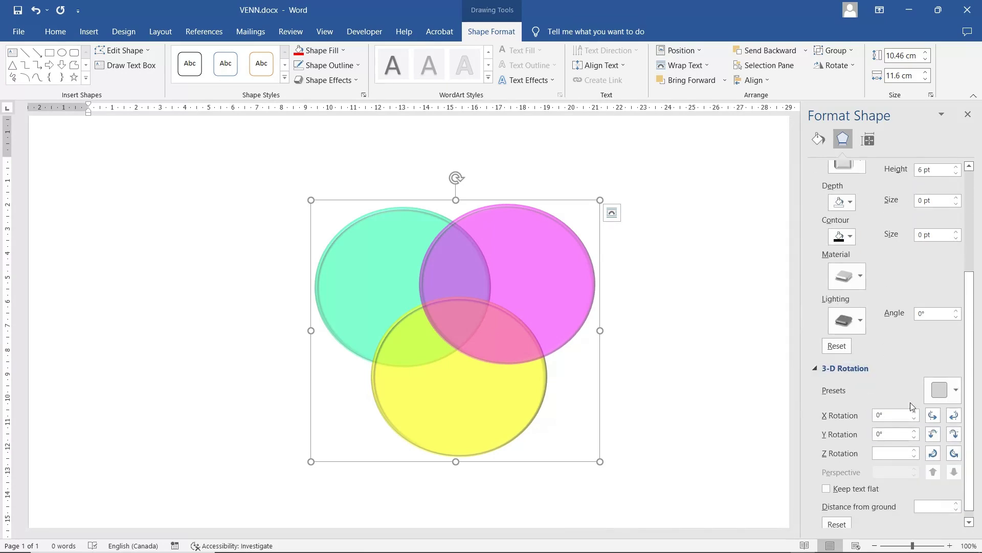
pyautogui.click(955, 416)
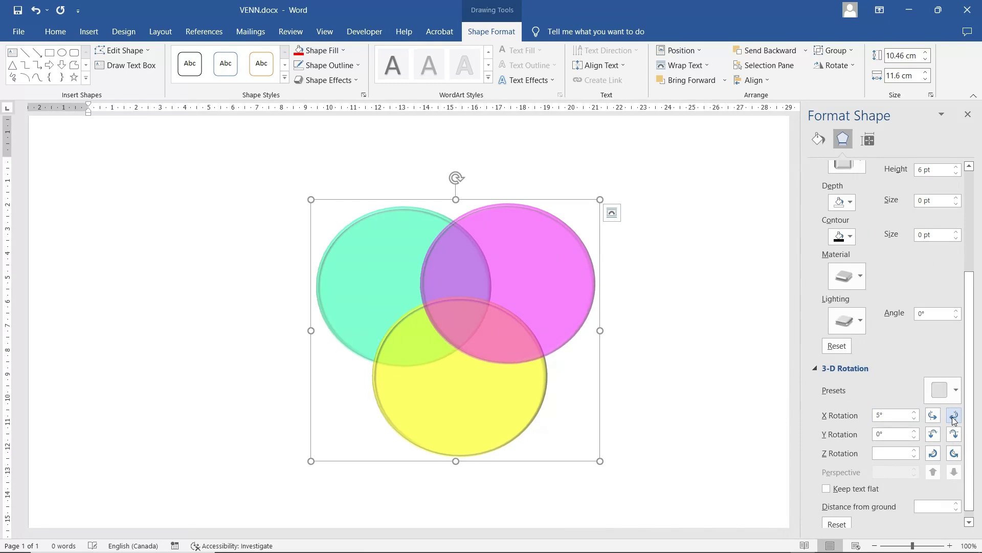
pyautogui.click(954, 416)
pyautogui.click(955, 416)
pyautogui.click(955, 416)
pyautogui.click(954, 416)
pyautogui.click(954, 415)
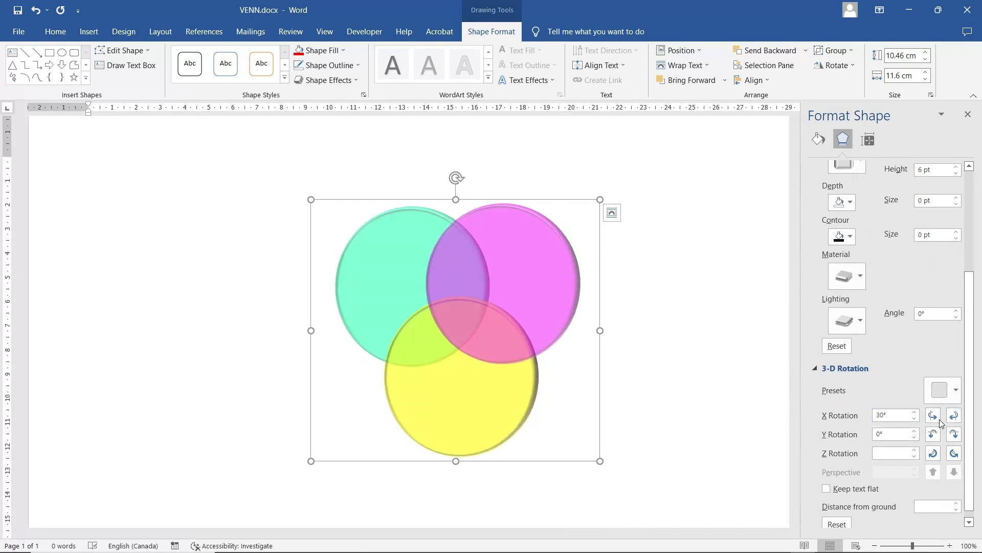
pyautogui.scroll(3, 910, 308)
pyautogui.scroll(2, 901, 231)
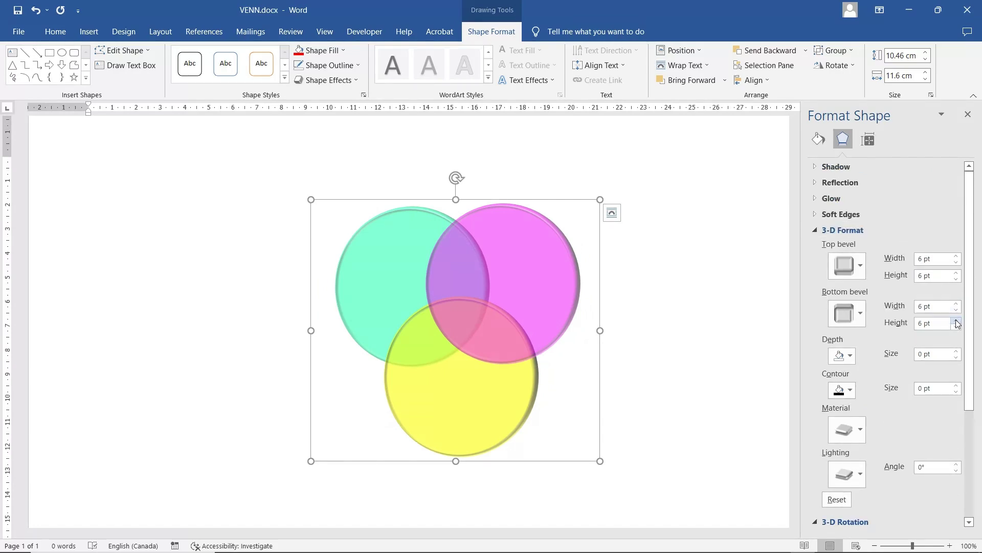
# - Resize the bevels to 20.5 × 23.5 pt on top and 19 × 27 pt on the bottom
pyautogui.moveTo(956, 320); pyautogui.dragTo(957, 320)
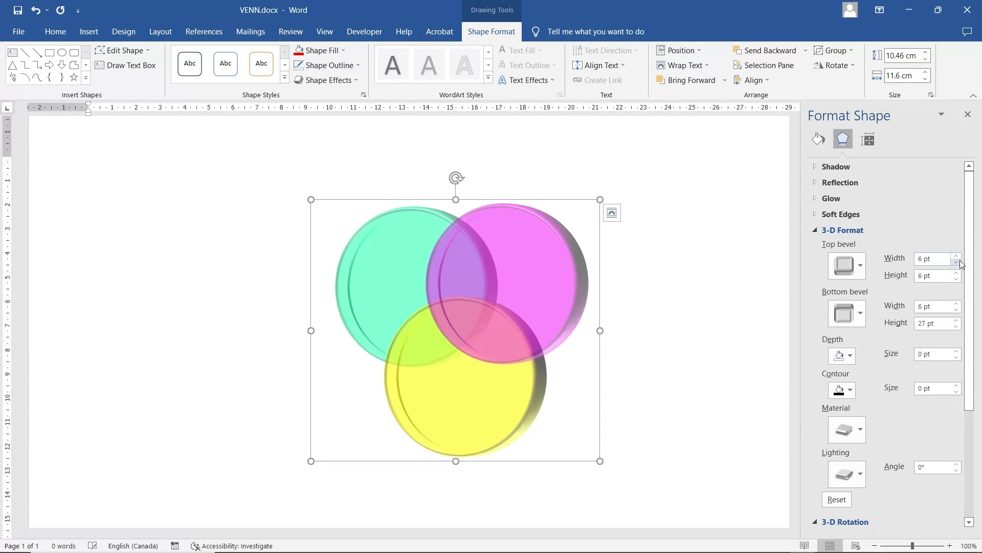
pyautogui.click(957, 273)
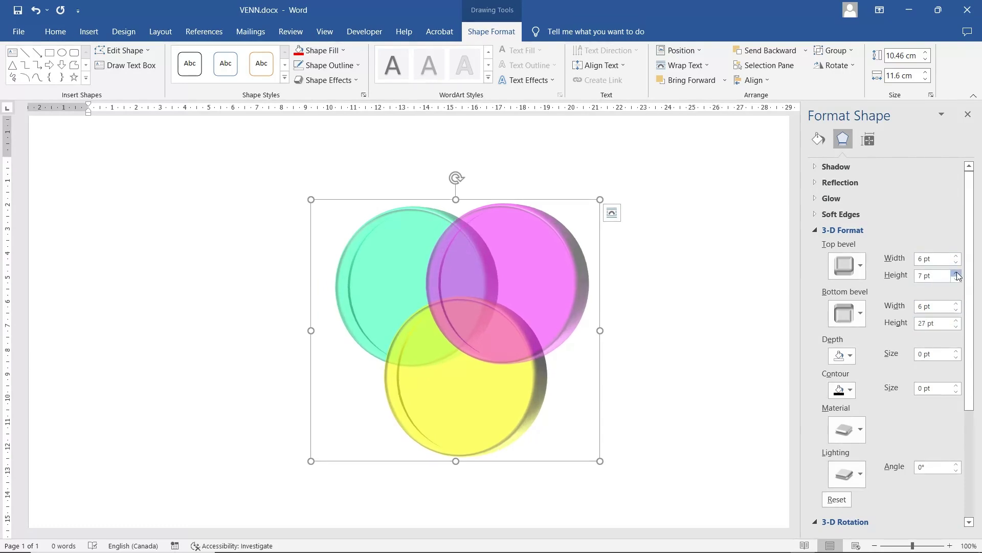
pyautogui.moveTo(957, 273); pyautogui.dragTo(957, 256)
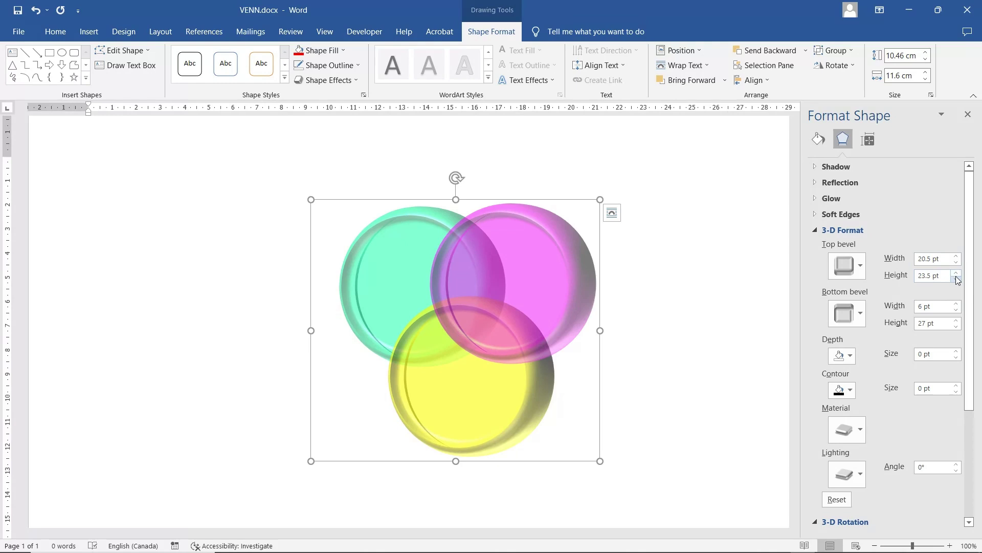
pyautogui.click(958, 305)
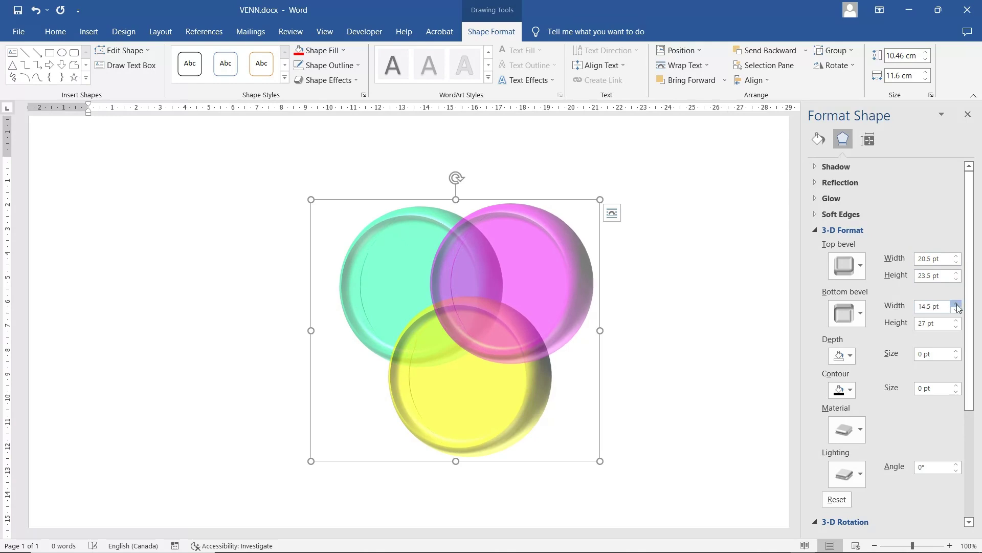
pyautogui.click(957, 305)
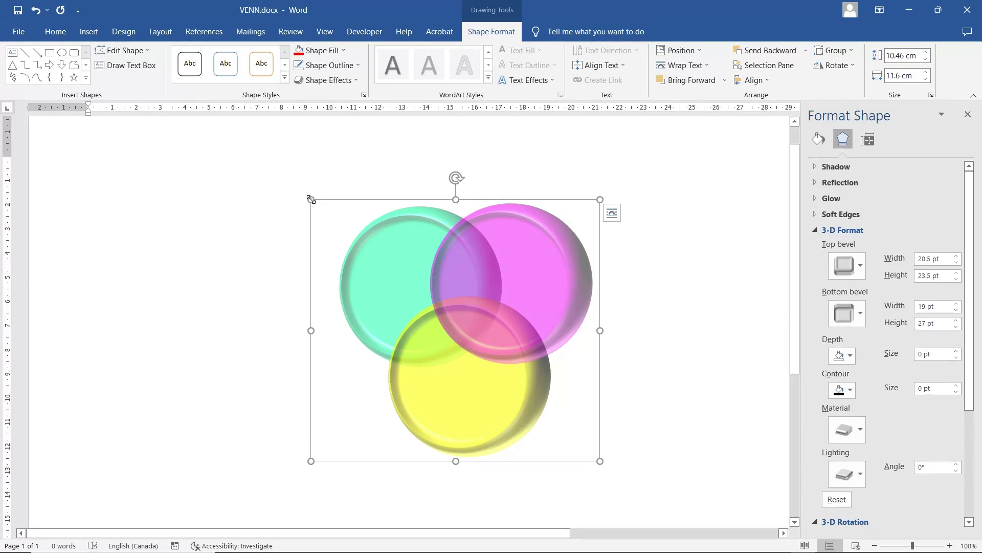
# - Scale the Venn group up to 12.29 × 13.82 cm, move it, and close the Format Shape pane
pyautogui.moveTo(311, 200); pyautogui.dragTo(280, 172)
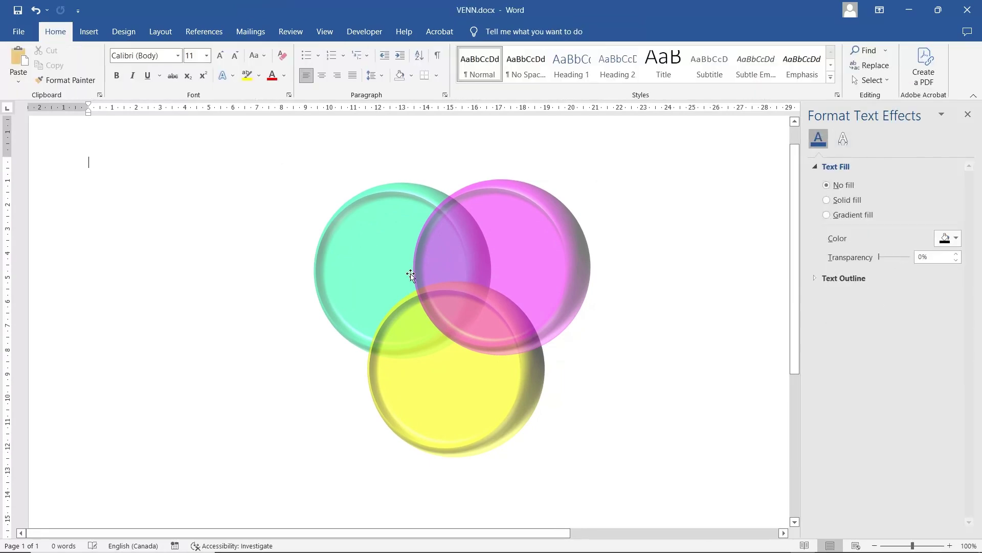
pyautogui.click(500, 356)
pyautogui.moveTo(600, 462); pyautogui.dragTo(623, 485)
pyautogui.moveTo(481, 413); pyautogui.dragTo(449, 425)
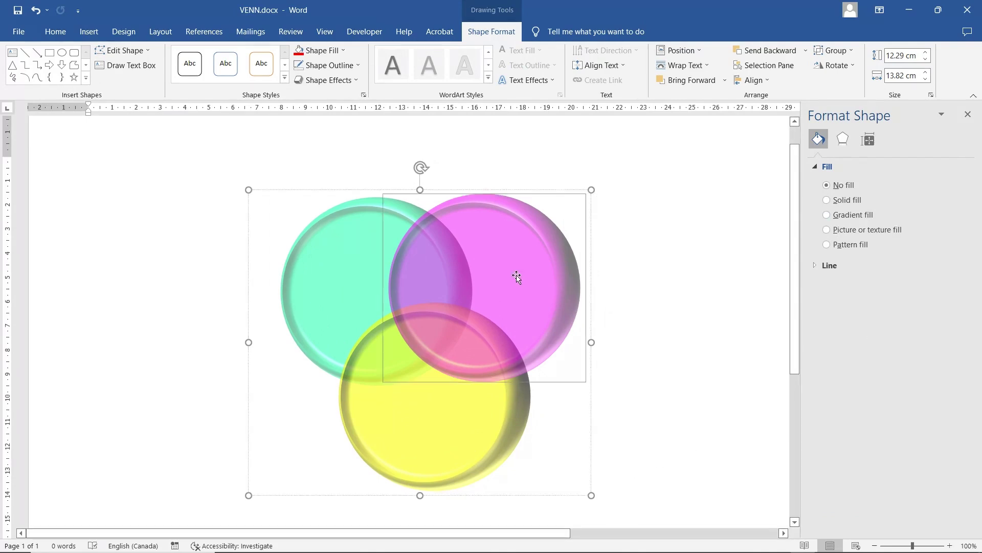
pyautogui.click(734, 181)
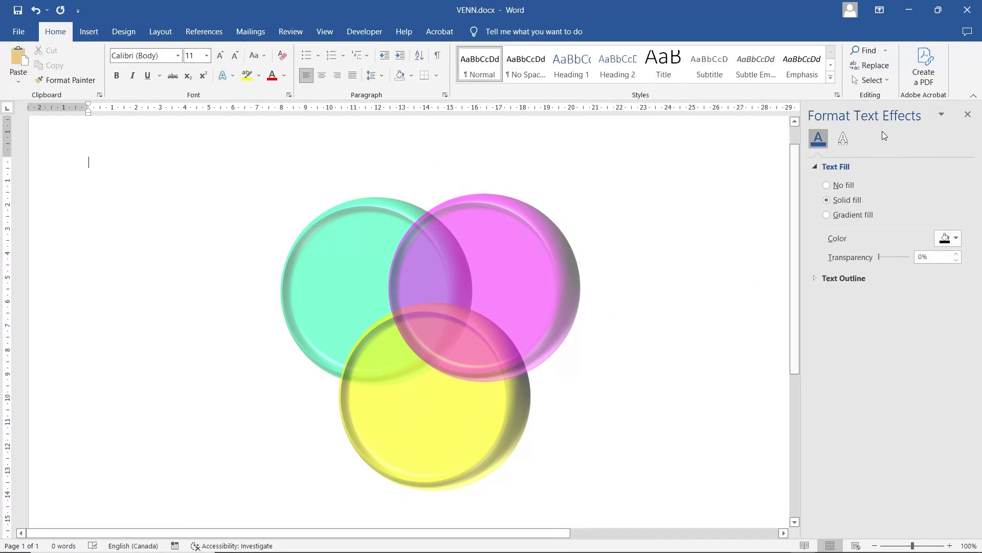
pyautogui.click(969, 116)
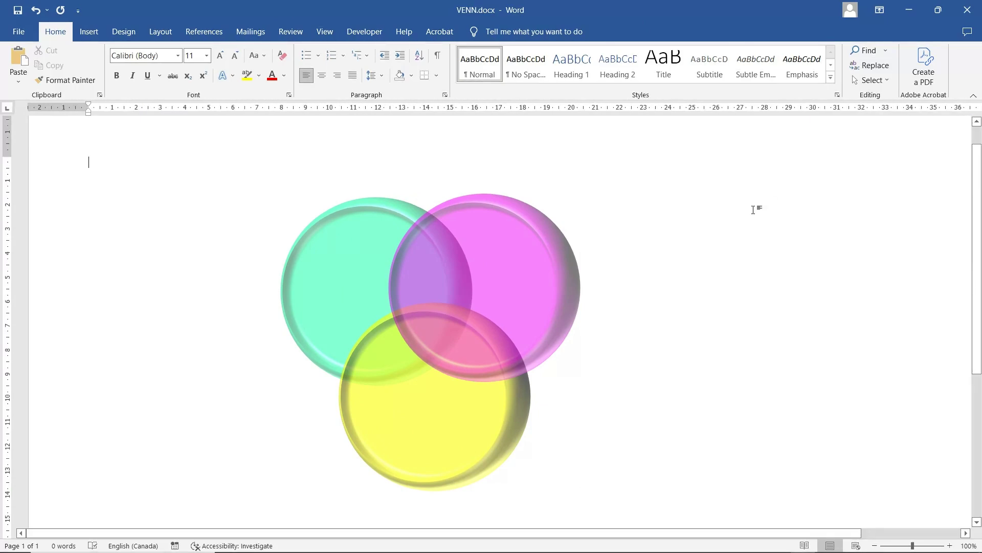
# - Draw a text box right of the circles with No Fill and No Outline
pyautogui.click(88, 30)
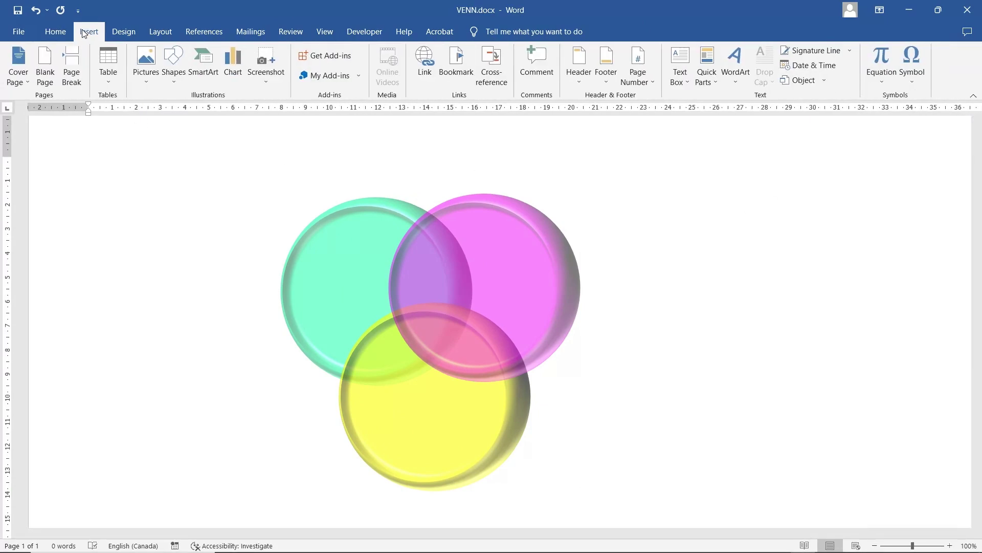
pyautogui.click(175, 62)
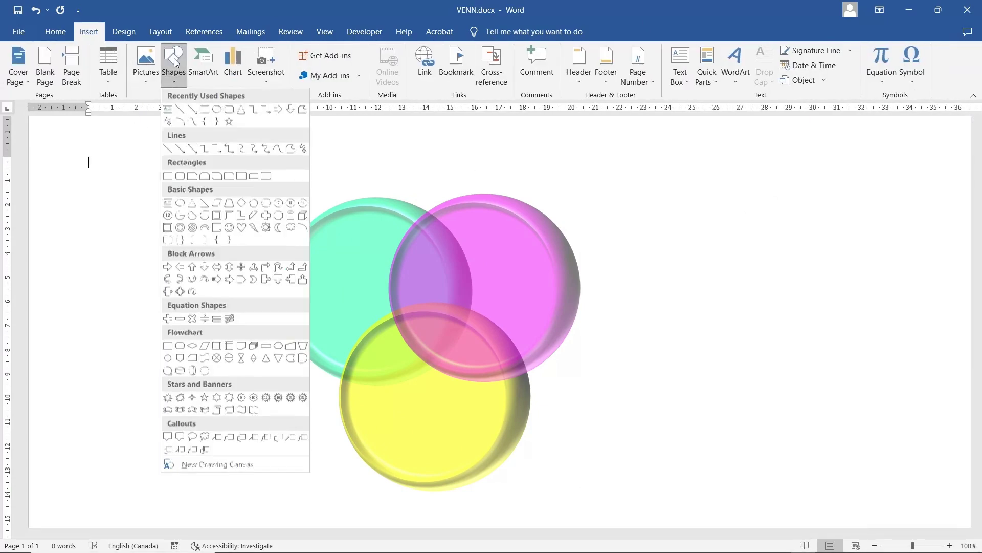
pyautogui.click(168, 109)
pyautogui.moveTo(634, 206); pyautogui.dragTo(760, 281)
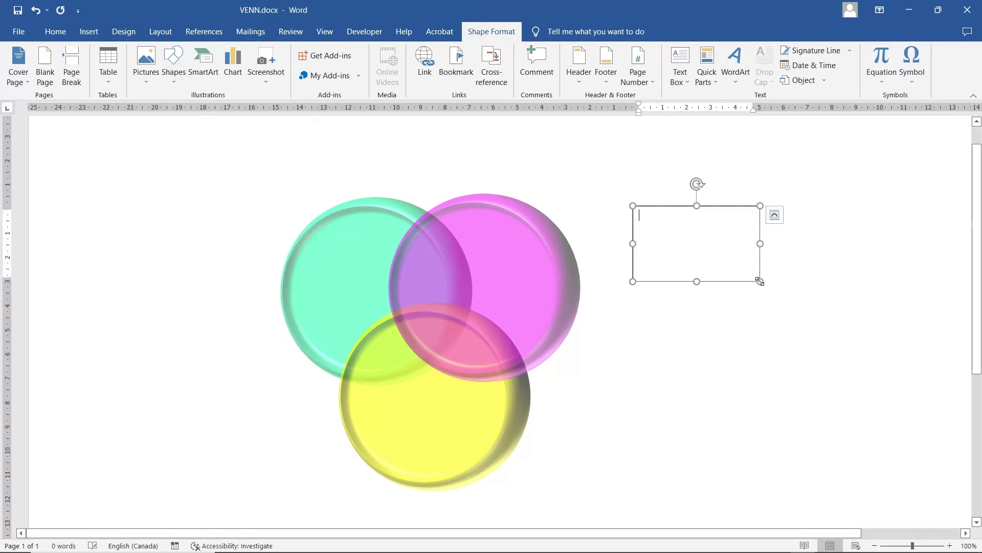
pyautogui.click(318, 50)
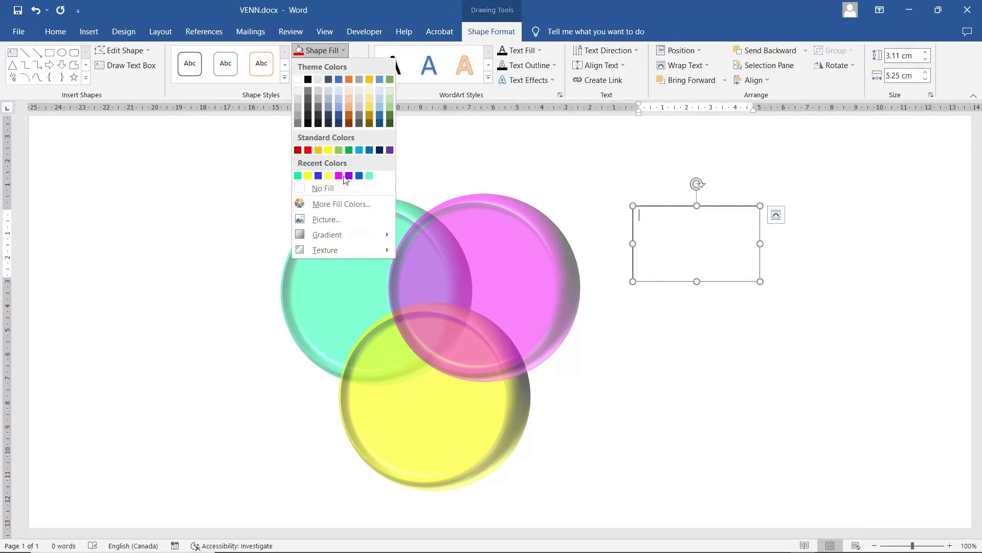
pyautogui.click(333, 190)
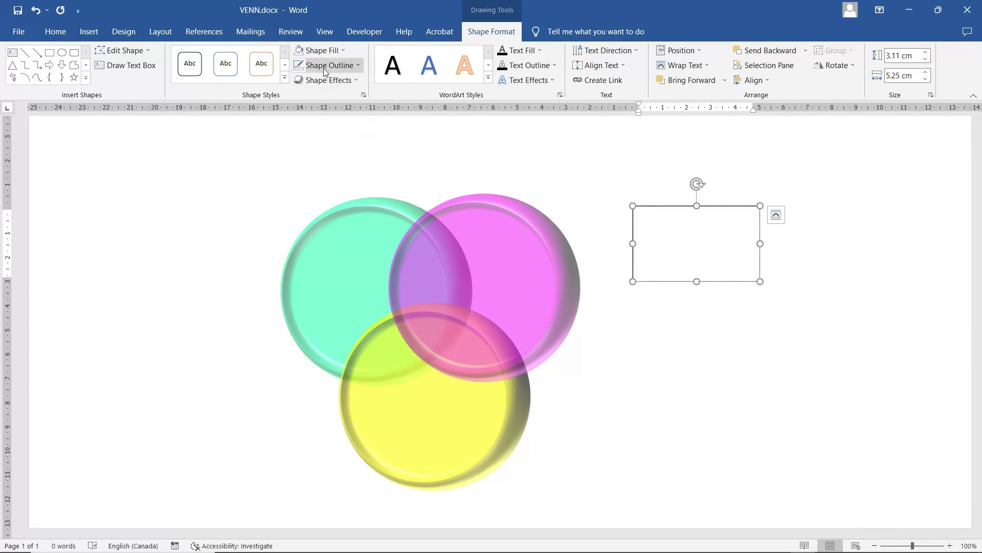
pyautogui.click(325, 66)
pyautogui.click(326, 204)
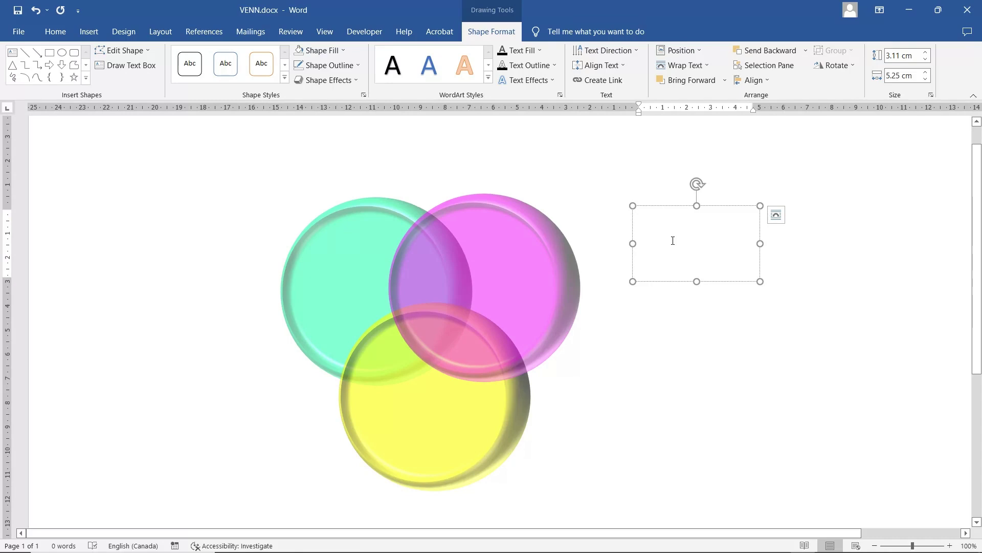
# - Type 10% in the text box and format it bold Arial Black 26 pt
pyautogui.write('10')
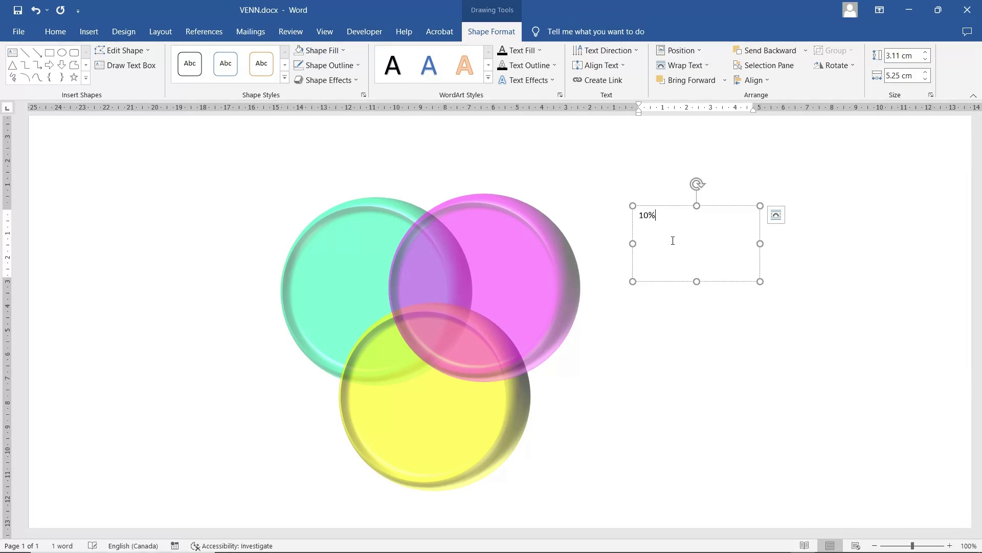
pyautogui.doubleClick(644, 216)
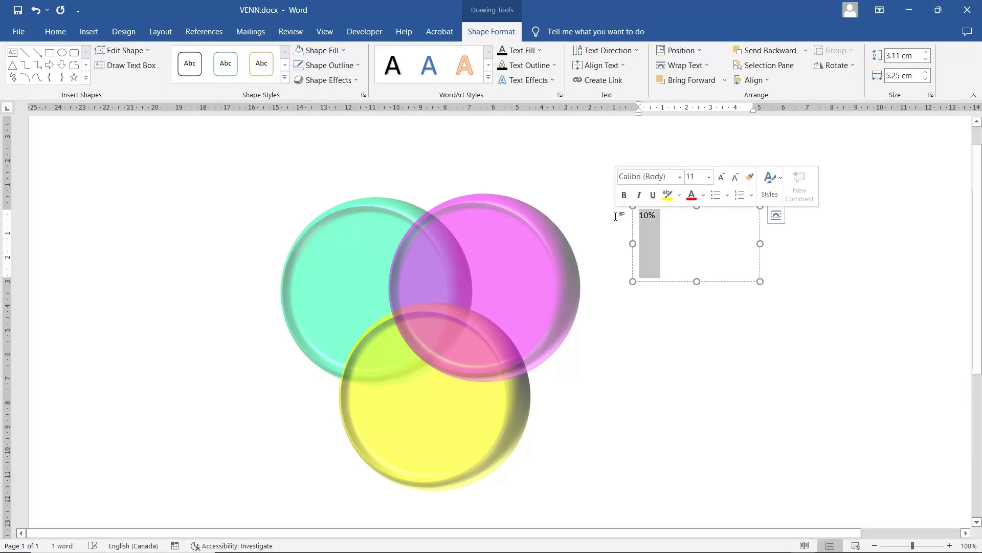
pyautogui.click(624, 195)
pyautogui.click(681, 177)
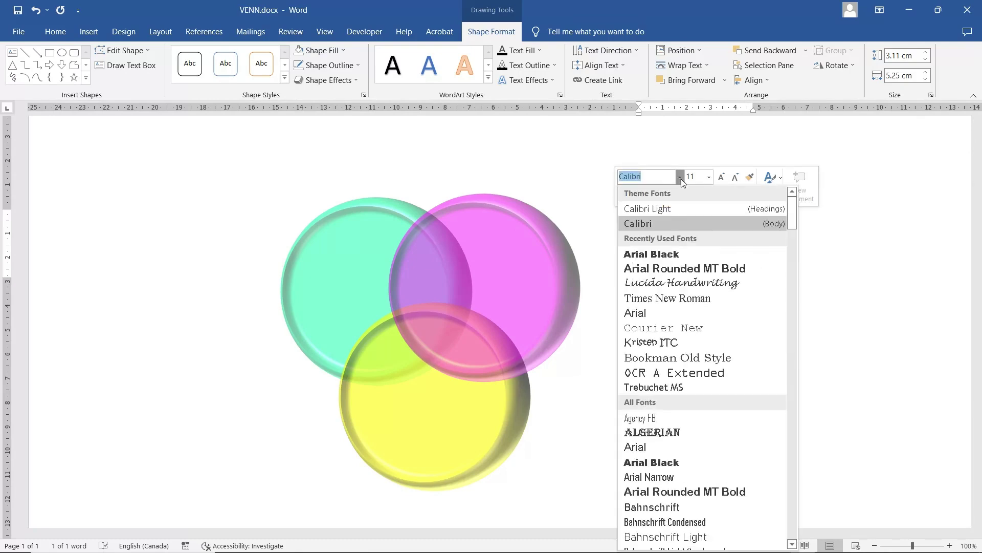
pyautogui.click(670, 254)
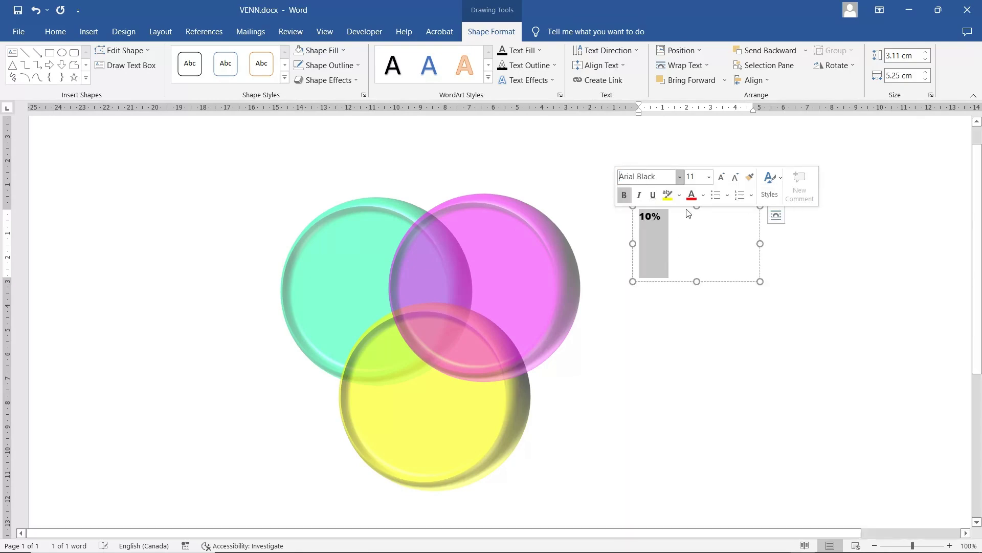
pyautogui.click(708, 177)
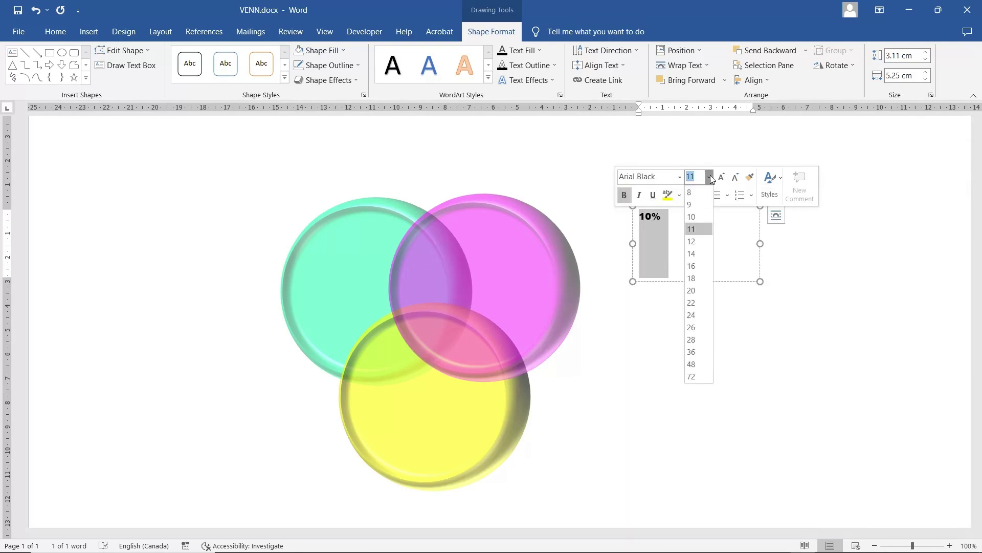
pyautogui.click(695, 327)
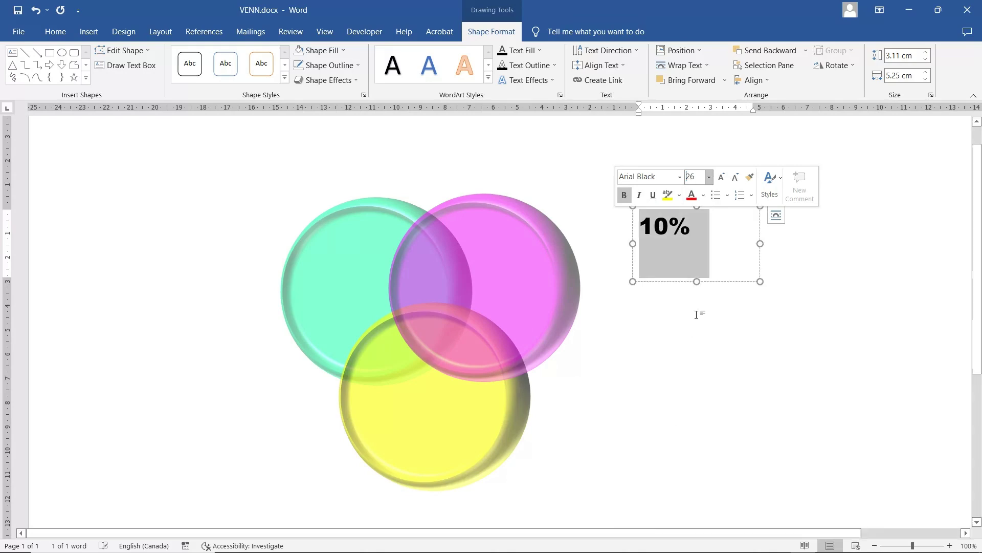
# - Set the label to Fix position on page, shrink it, and move it into the magenta circle
pyautogui.click(777, 215)
pyautogui.click(806, 376)
pyautogui.click(747, 343)
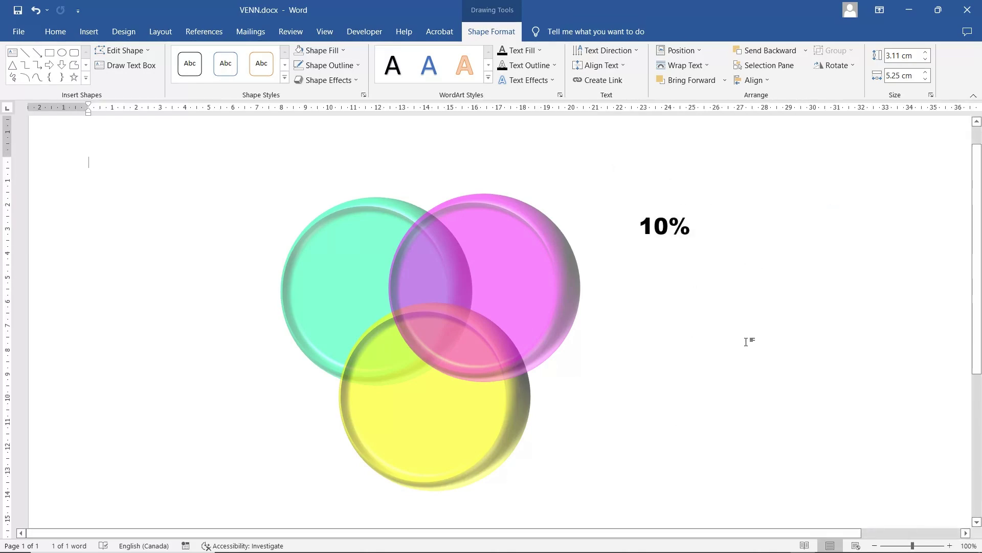
pyautogui.click(748, 259)
pyautogui.moveTo(759, 281); pyautogui.dragTo(698, 241)
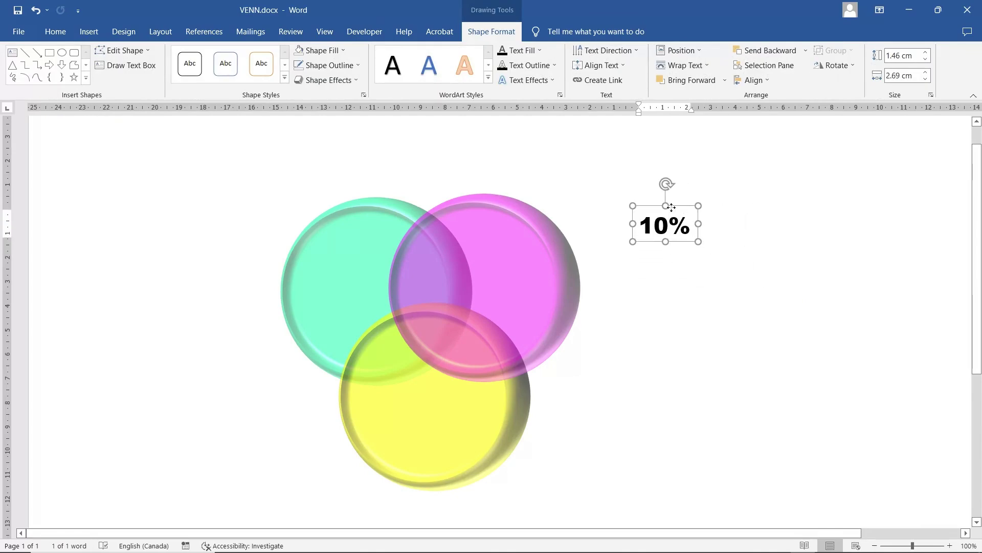
pyautogui.moveTo(681, 206); pyautogui.dragTo(521, 241)
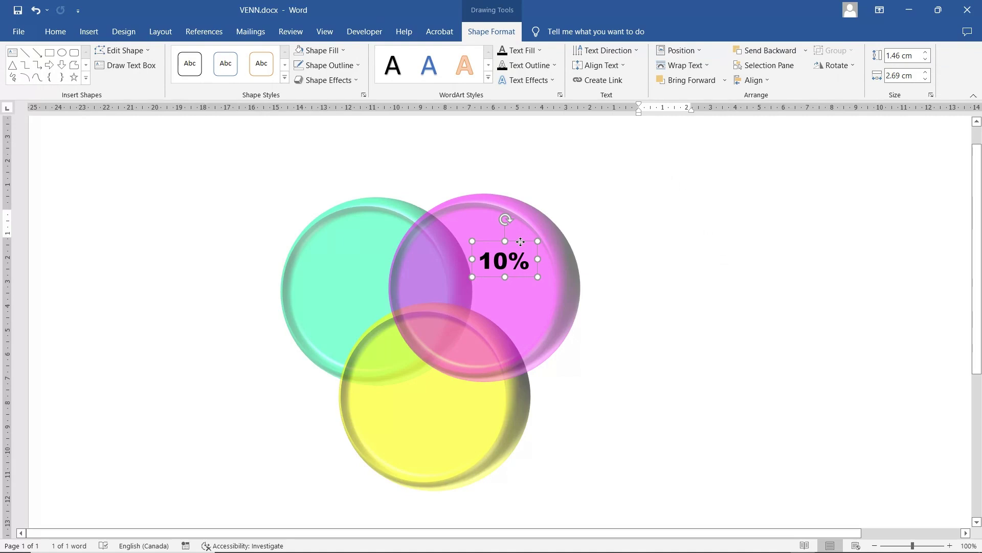
# - Give the 10% and 20% labels the blue gradient WordArt text style
pyautogui.rightClick(523, 243)
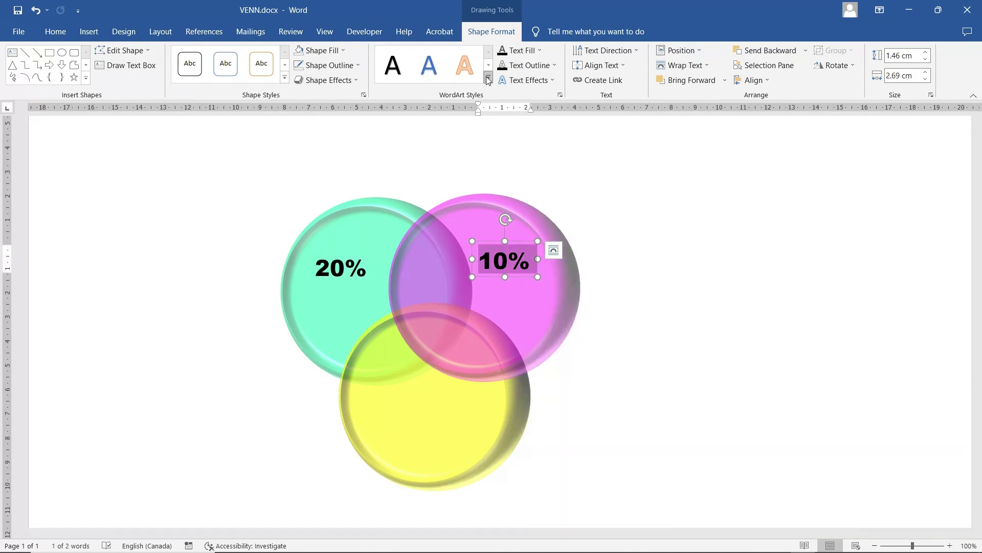
pyautogui.click(489, 78)
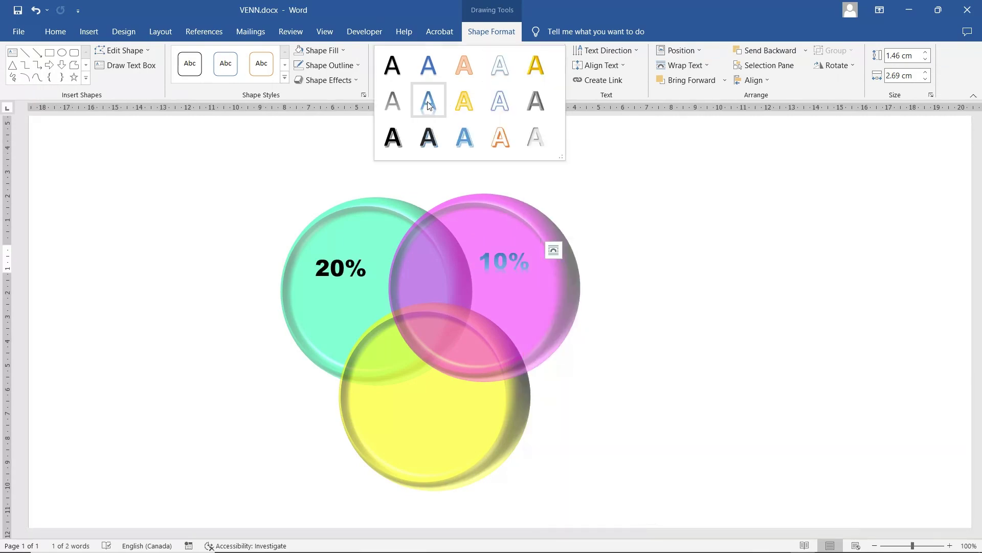
pyautogui.click(470, 147)
pyautogui.click(739, 355)
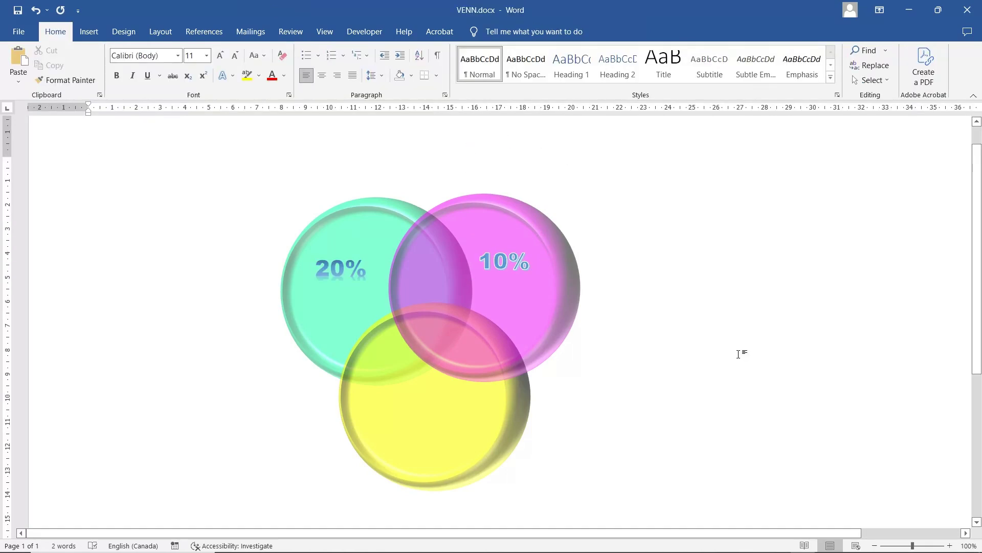